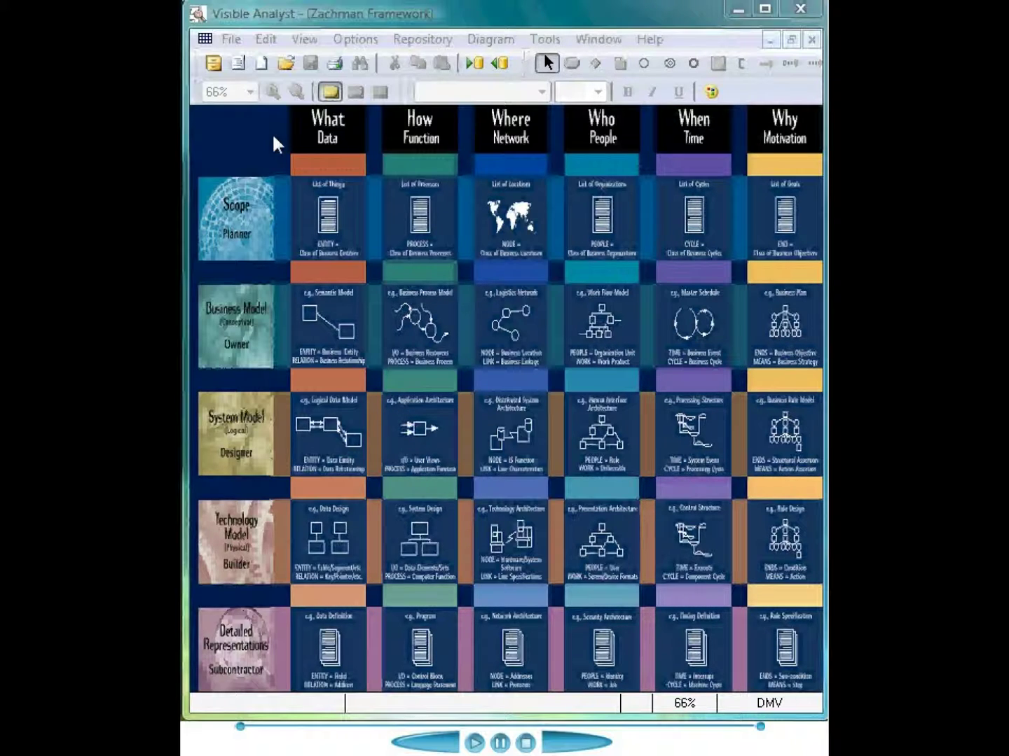
- Open the Perform Road Test and Issue License business process diagram and review the Applicant Testing pool's name and lanes
click(286, 65)
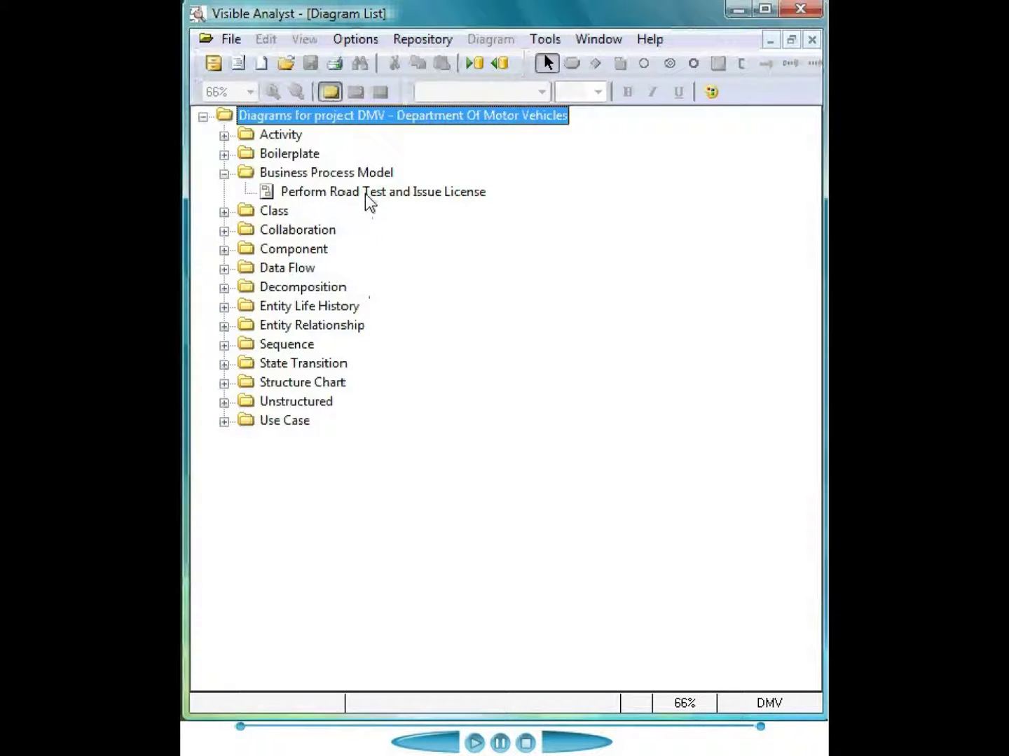
double_click(366, 194)
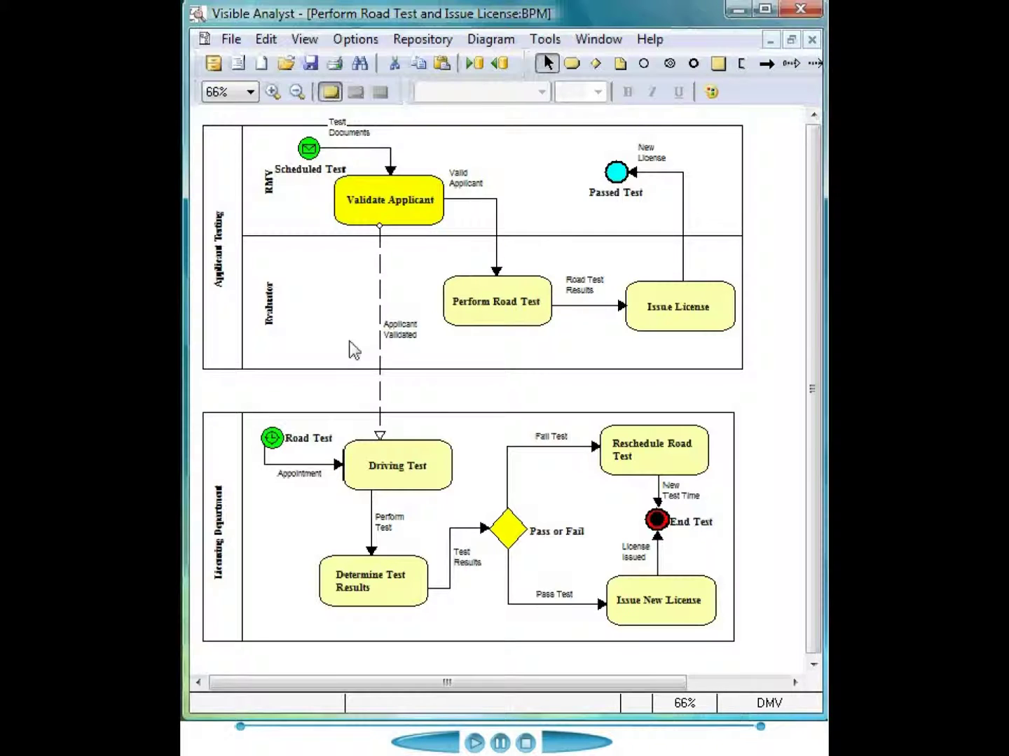
right_click(337, 292)
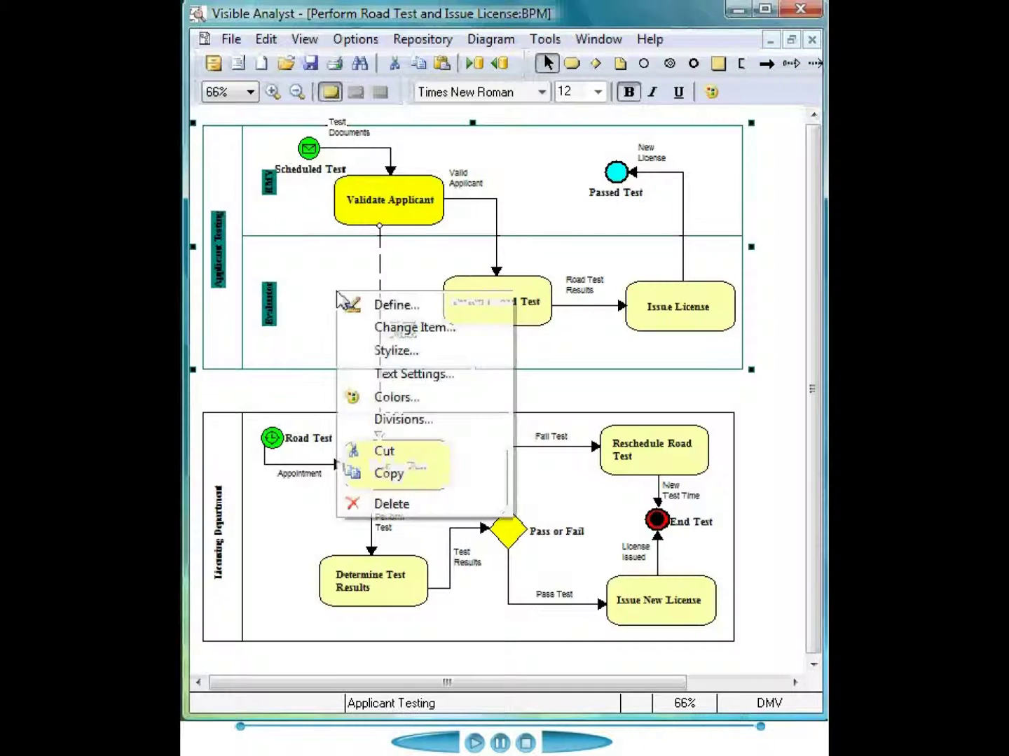
click(350, 329)
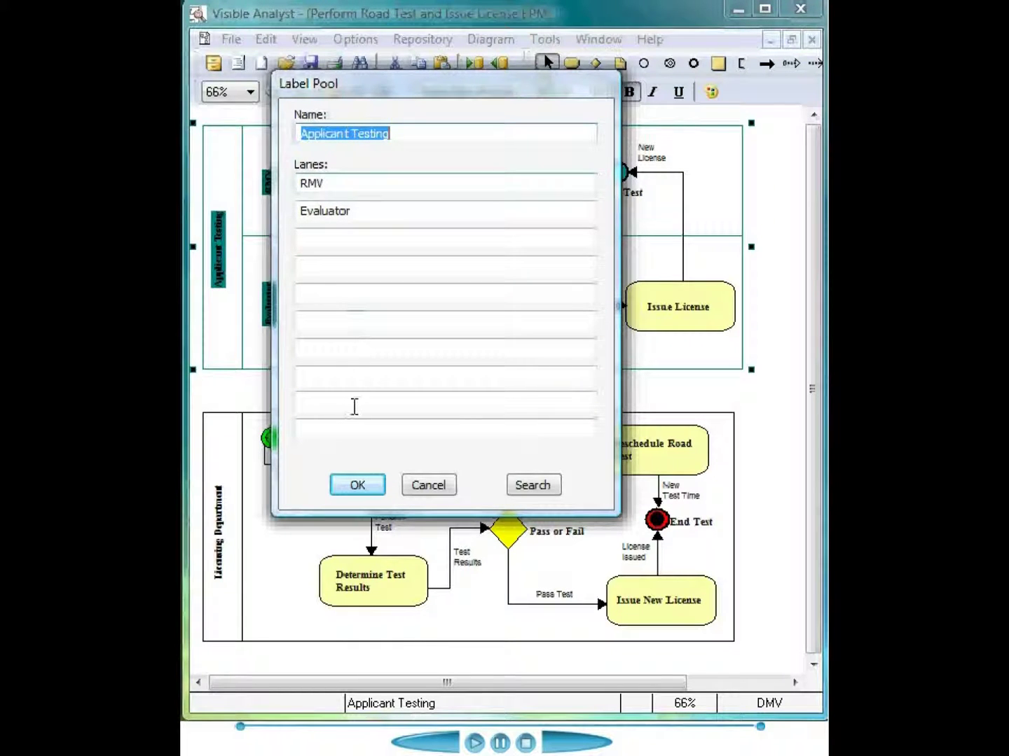
click(371, 494)
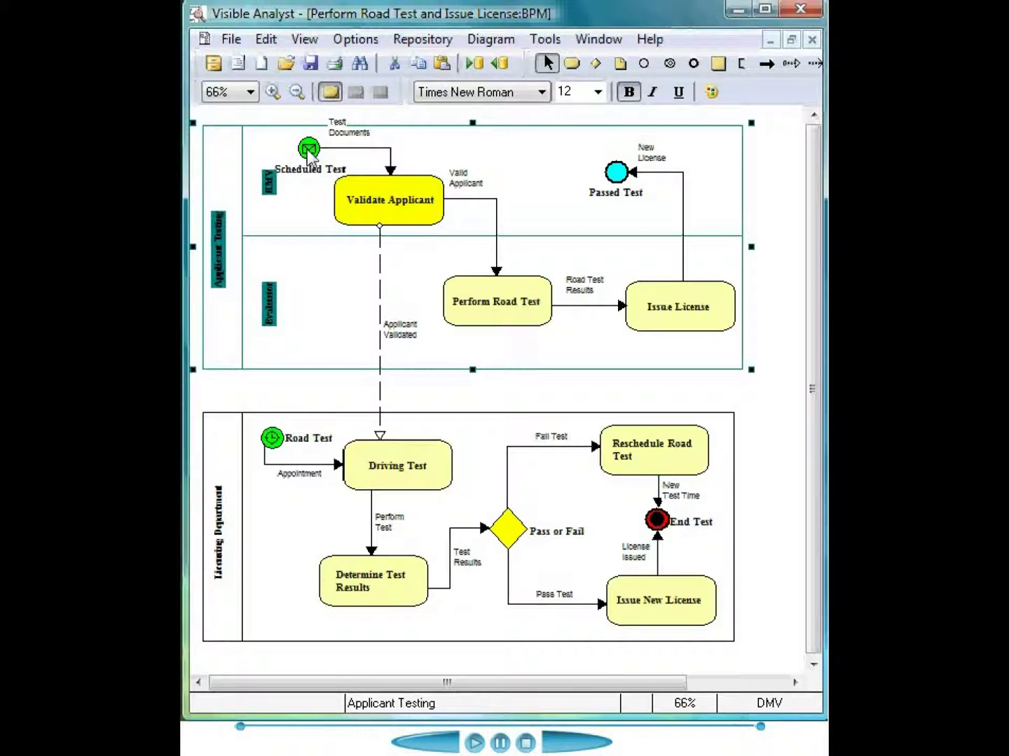
- Review the trigger options of the Scheduled Test event, leaving the event without applying any change
right_click(309, 155)
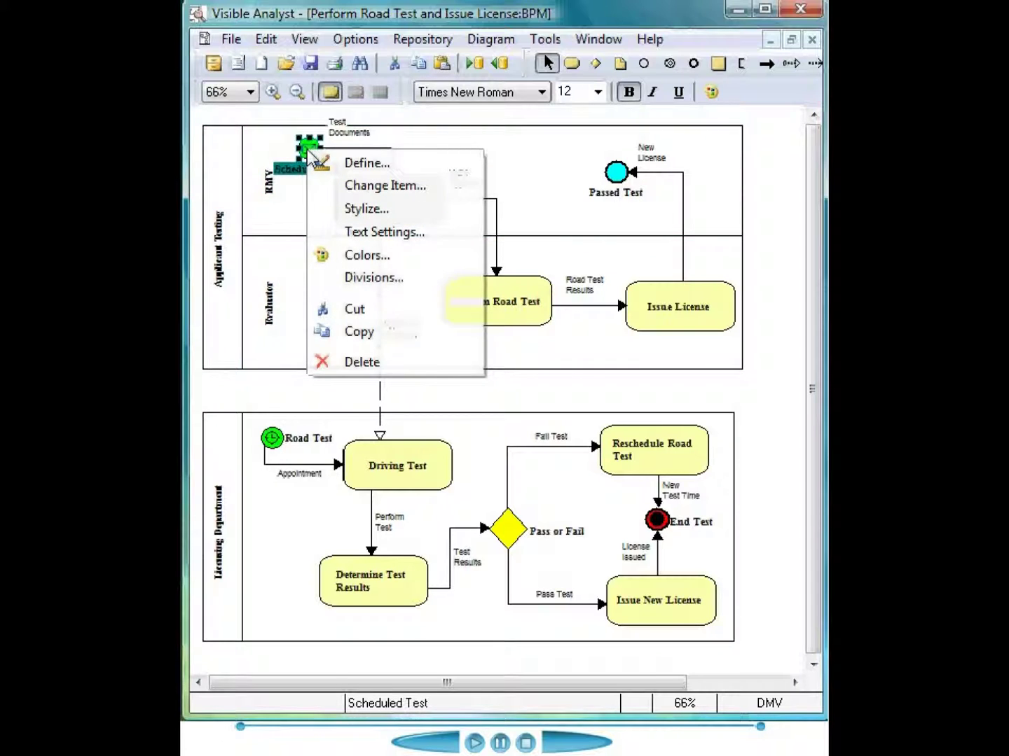
click(319, 186)
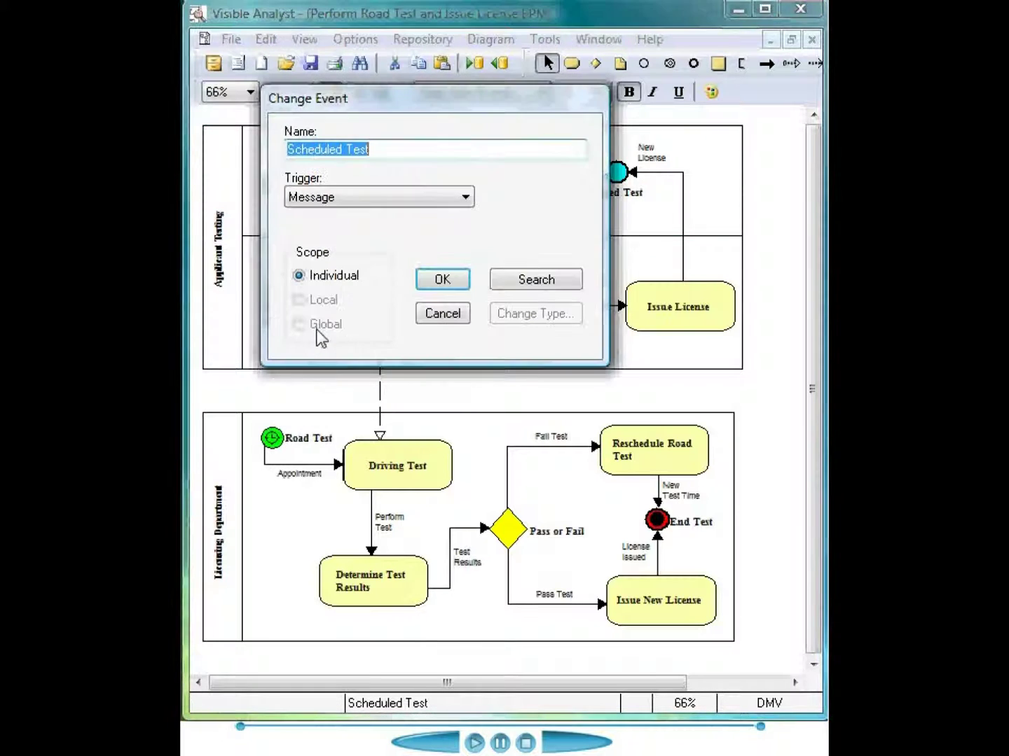
click(466, 199)
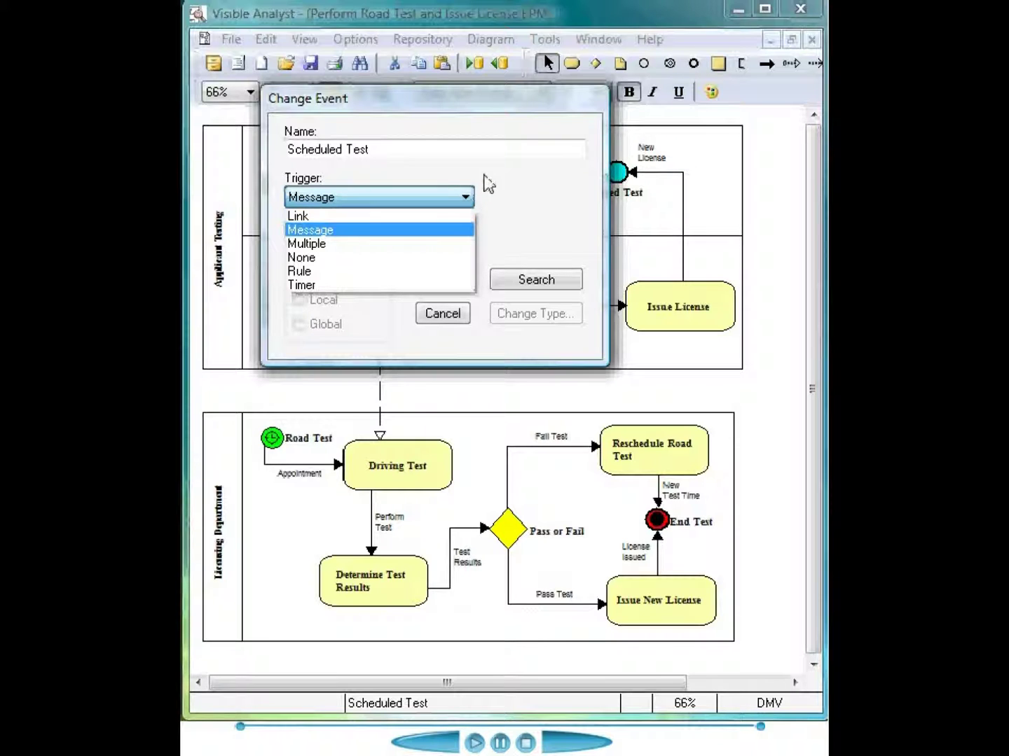
click(489, 183)
click(450, 316)
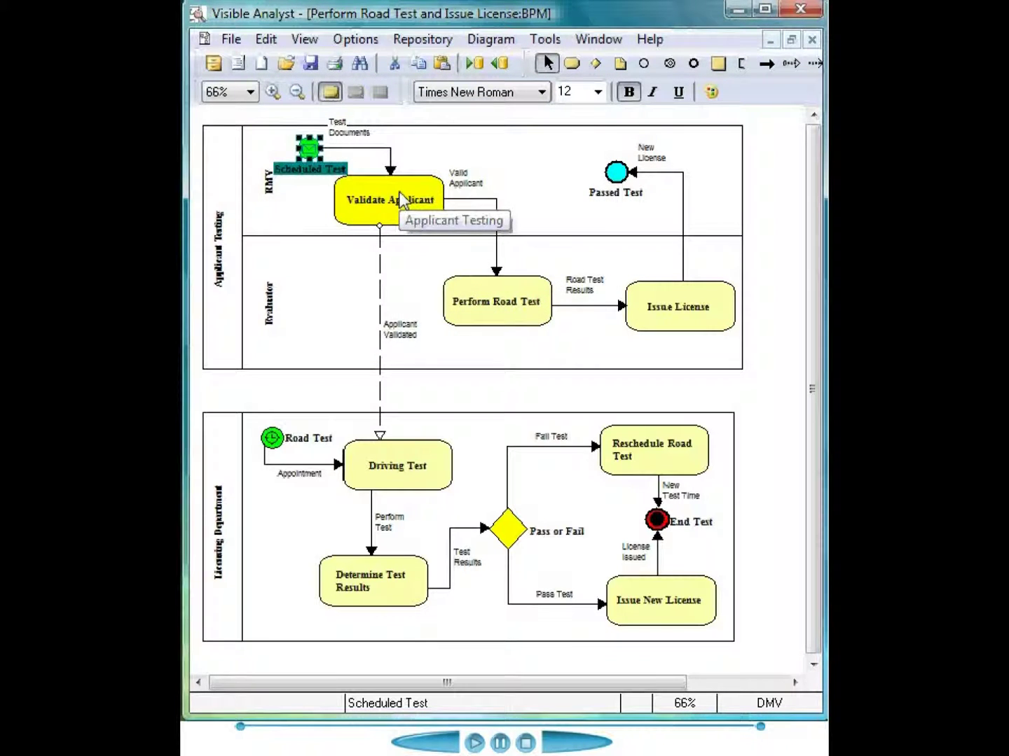
- Open the Validate Applicant activity's definition and browse the repository entries available for its attributes
double_click(401, 200)
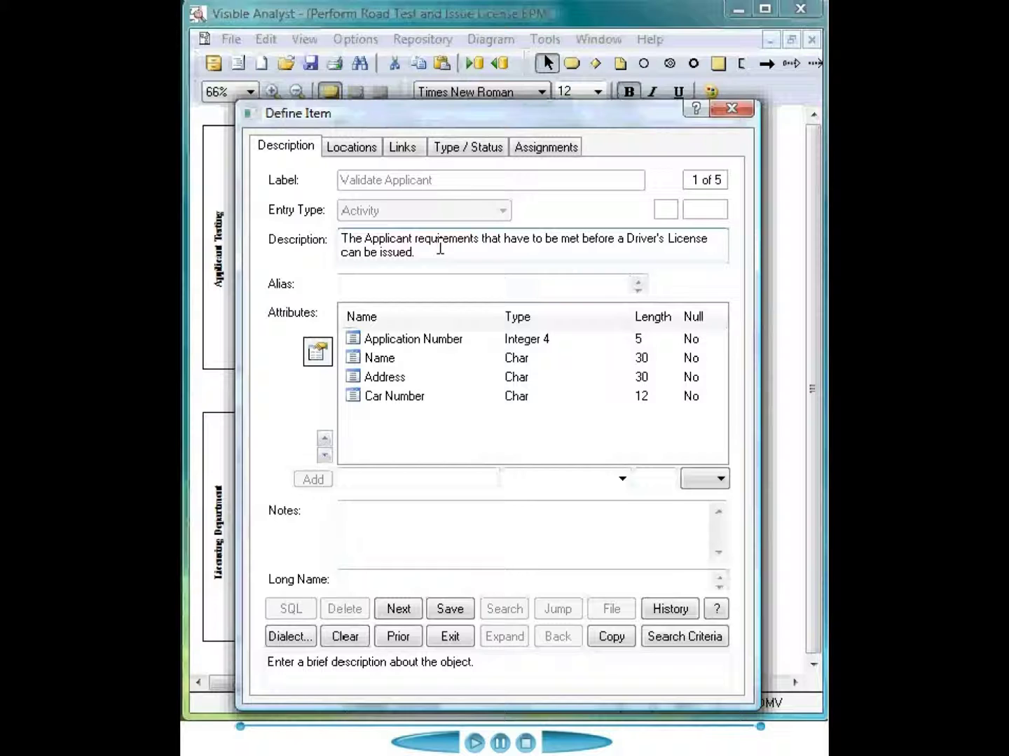
click(470, 431)
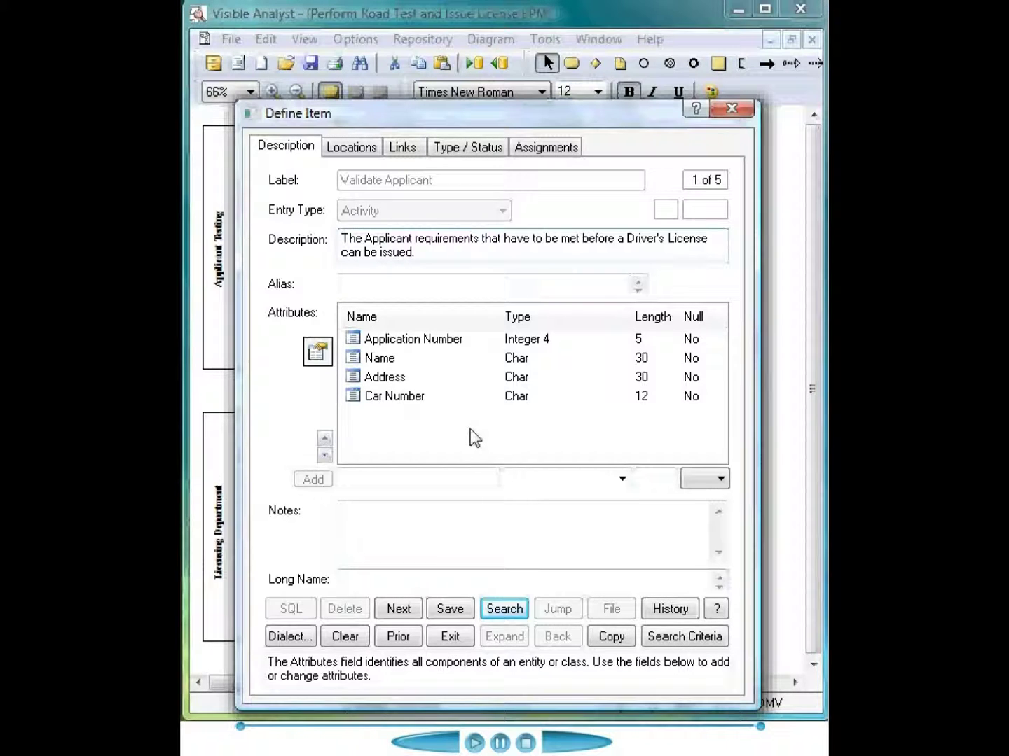
click(505, 615)
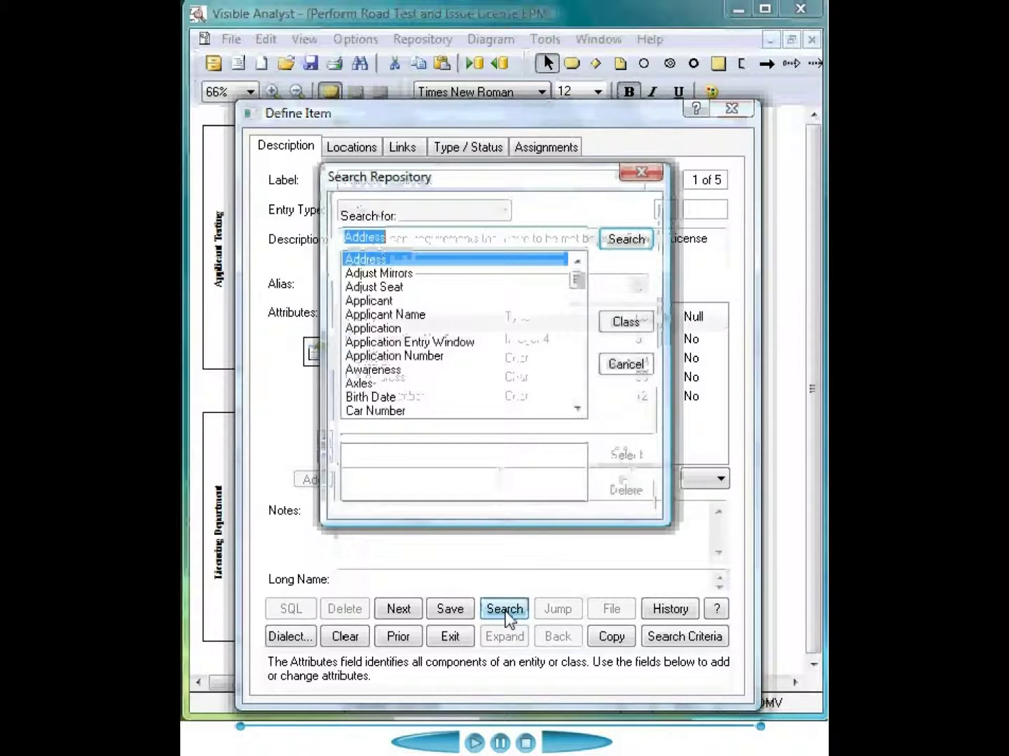
drag(579, 281, 579, 382)
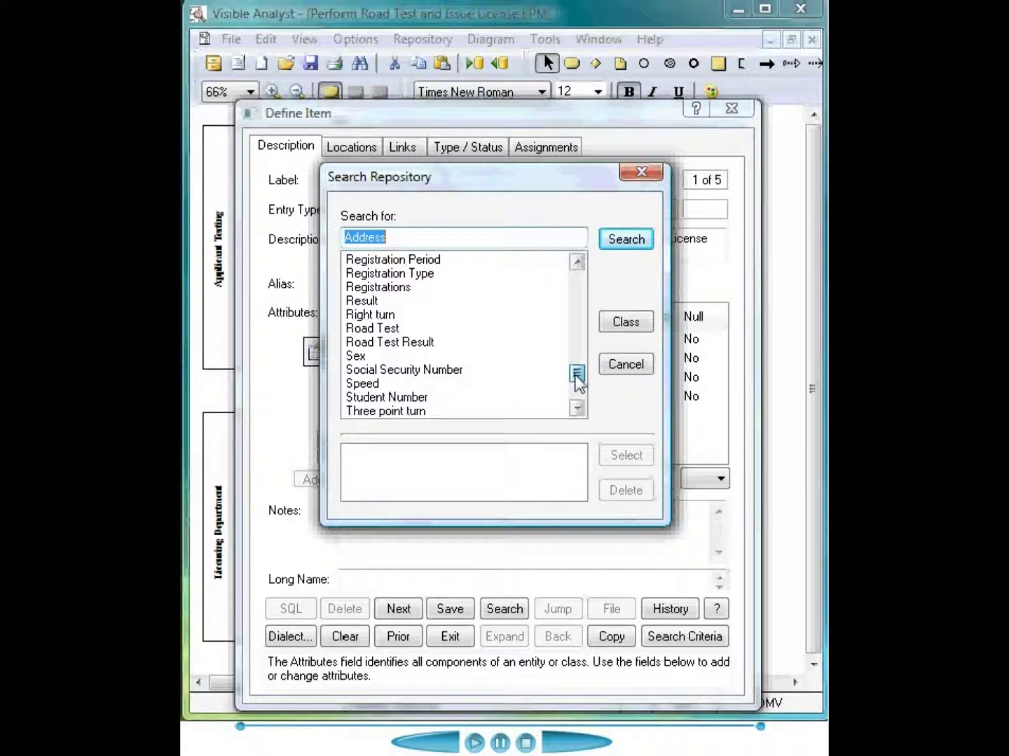
click(627, 375)
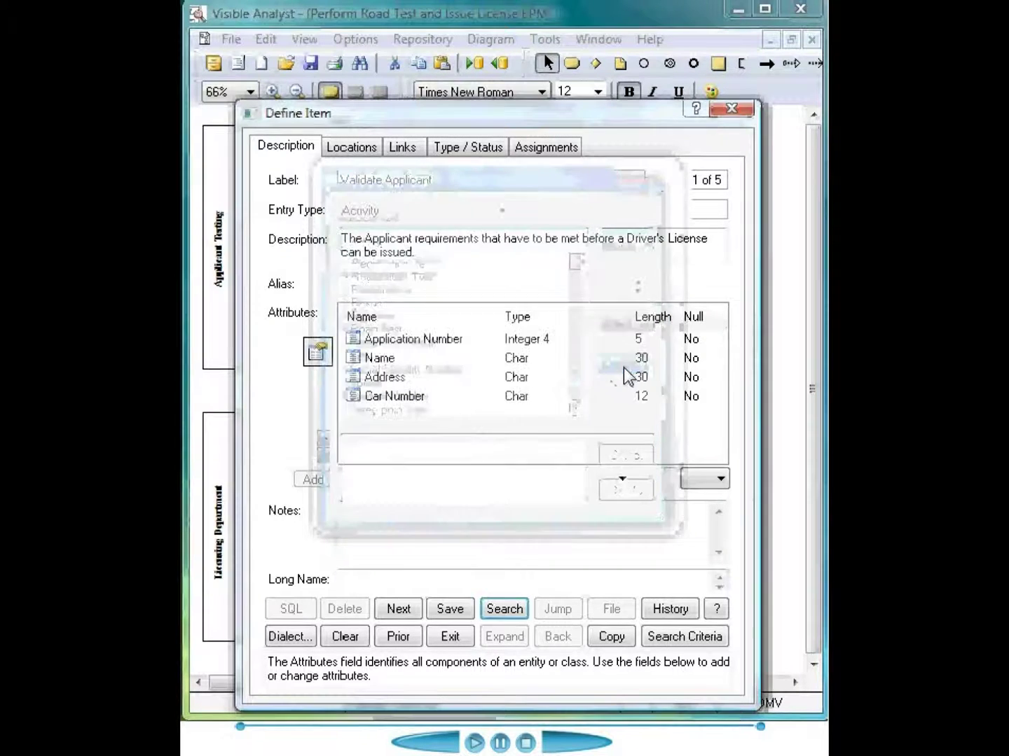
- Review the Validate Applicant activity's links and try the Service and Reference activity types
click(403, 149)
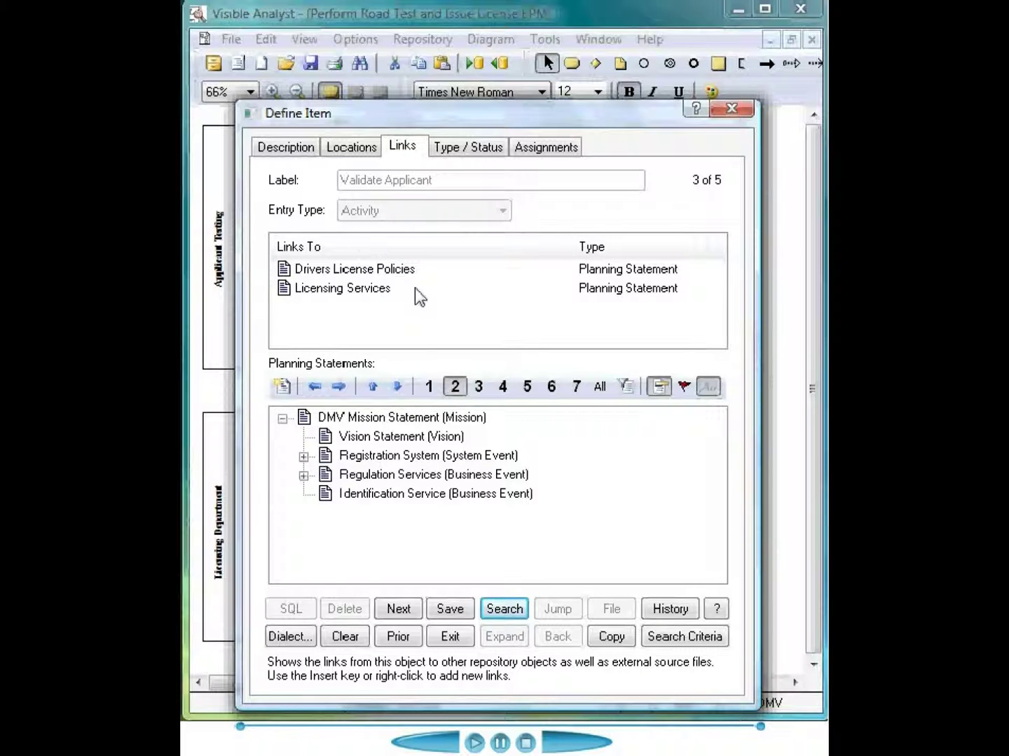
click(468, 148)
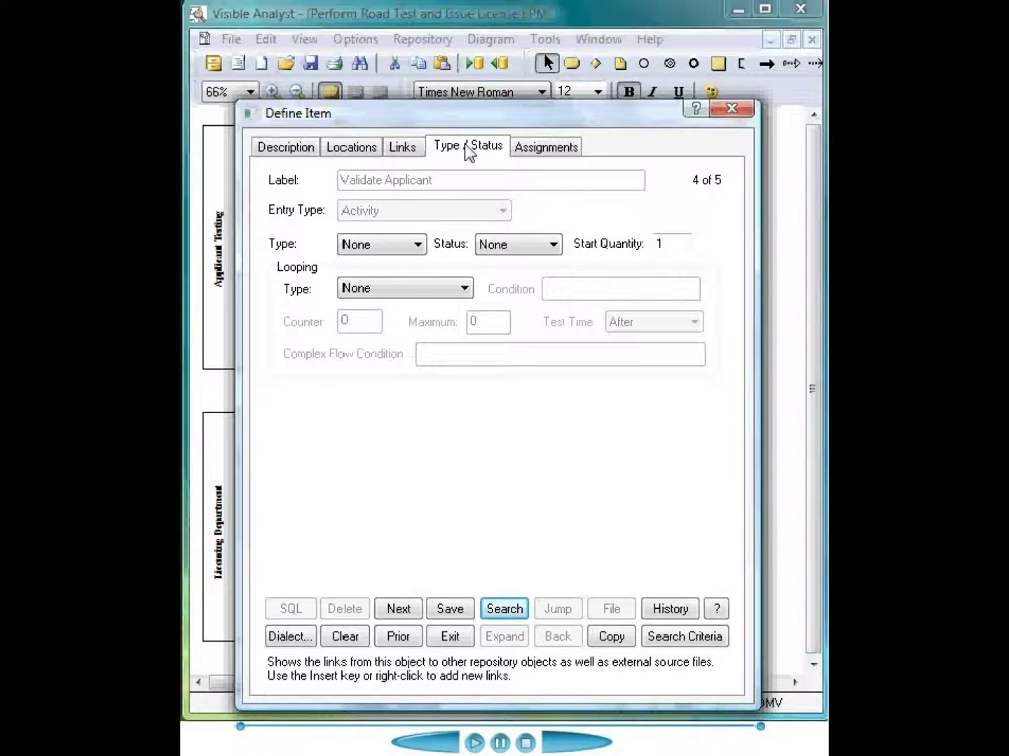
click(421, 252)
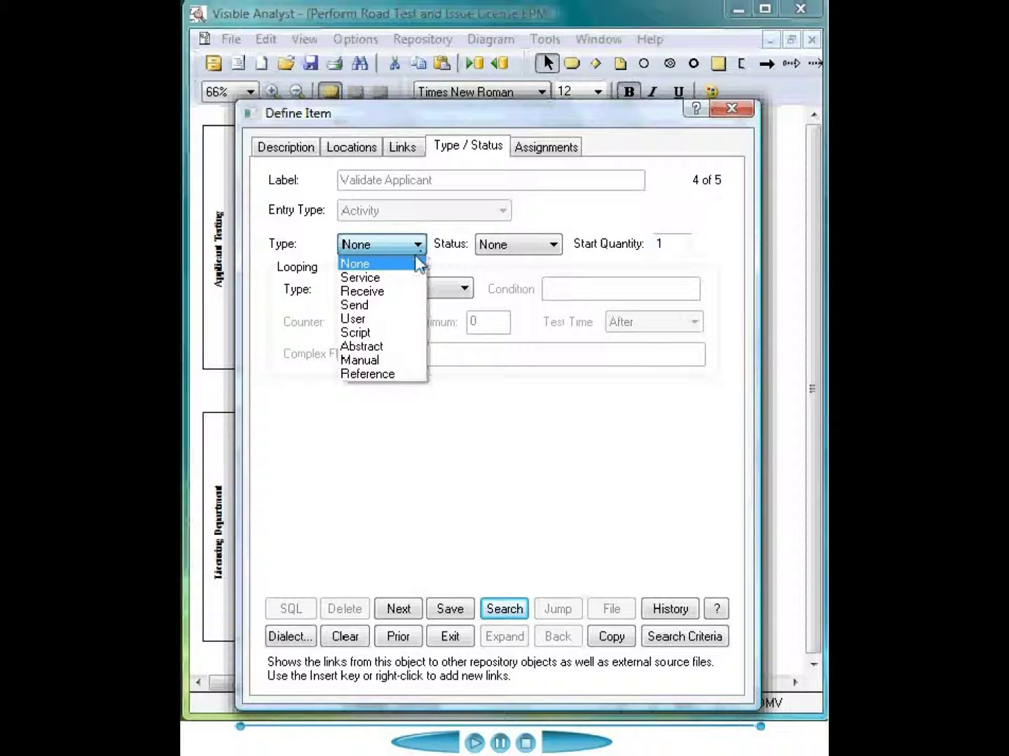
click(401, 278)
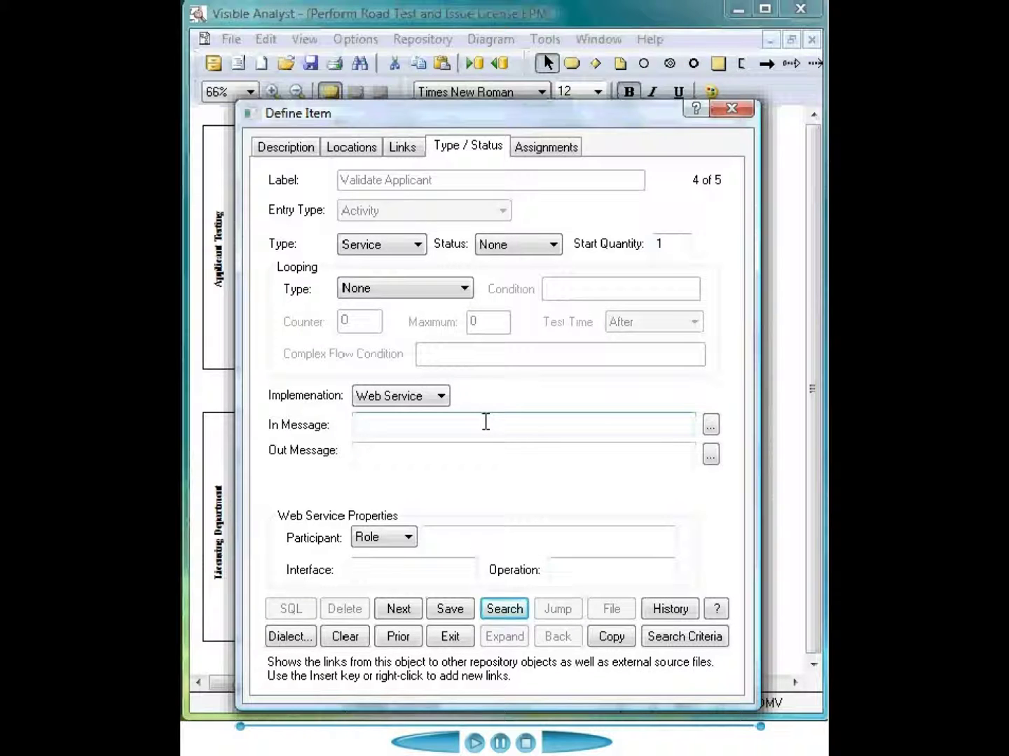
click(415, 248)
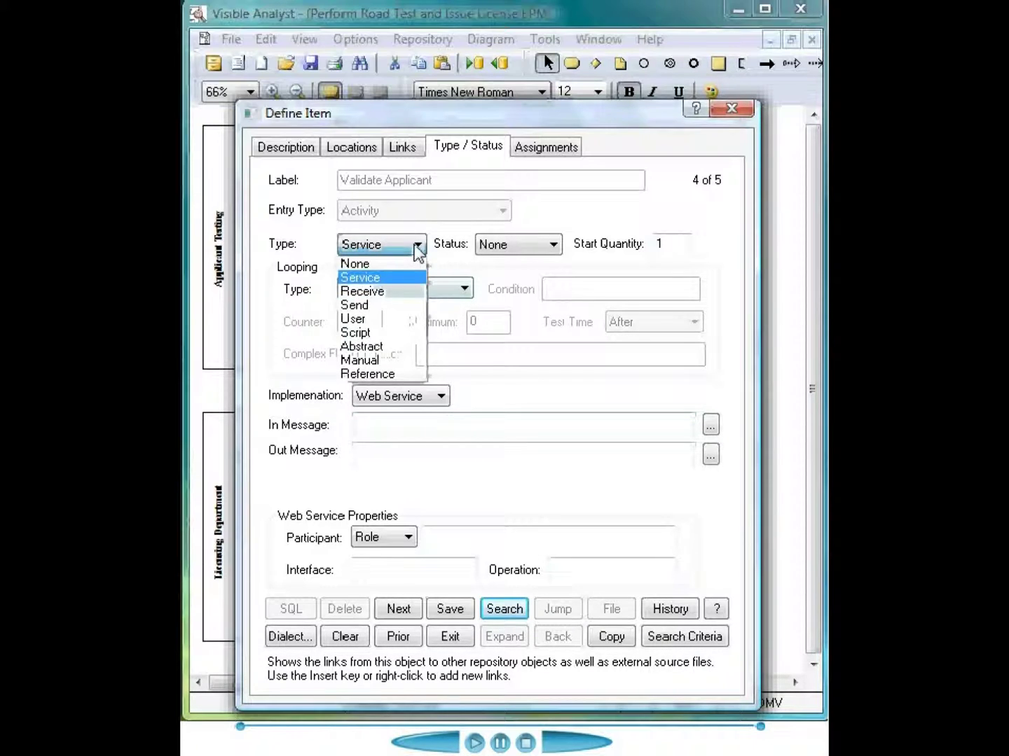
click(379, 375)
click(379, 388)
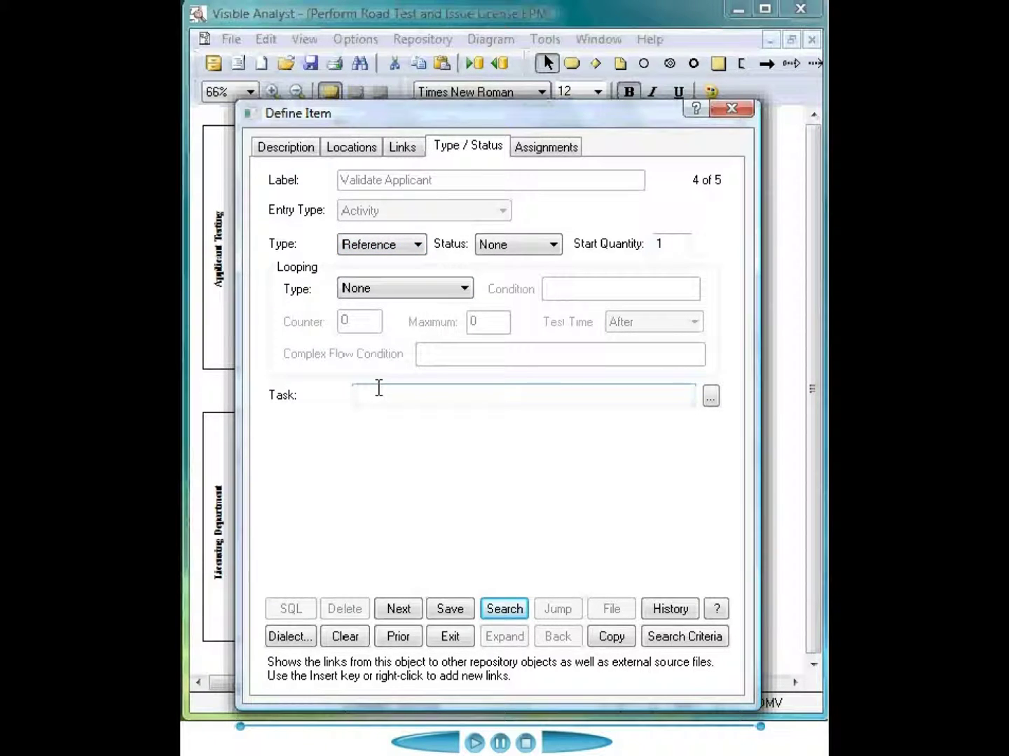
- Review the properties available for the Validate Applicant activity's assignments and exit its definition without saving changes
click(547, 149)
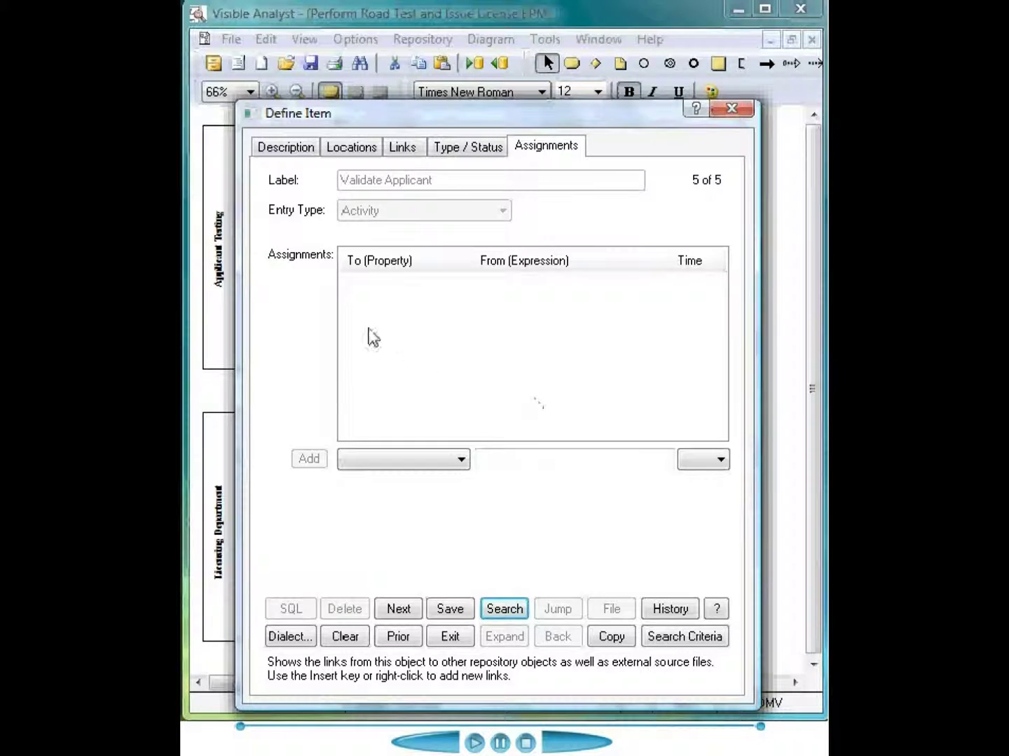
click(462, 460)
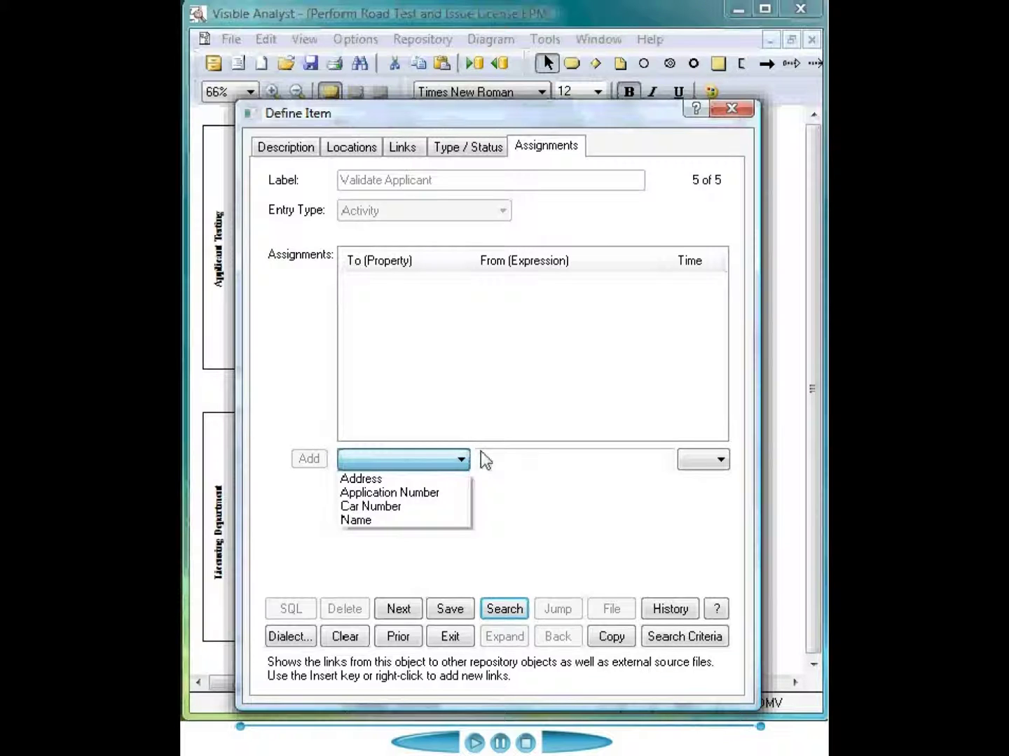
click(446, 639)
click(447, 639)
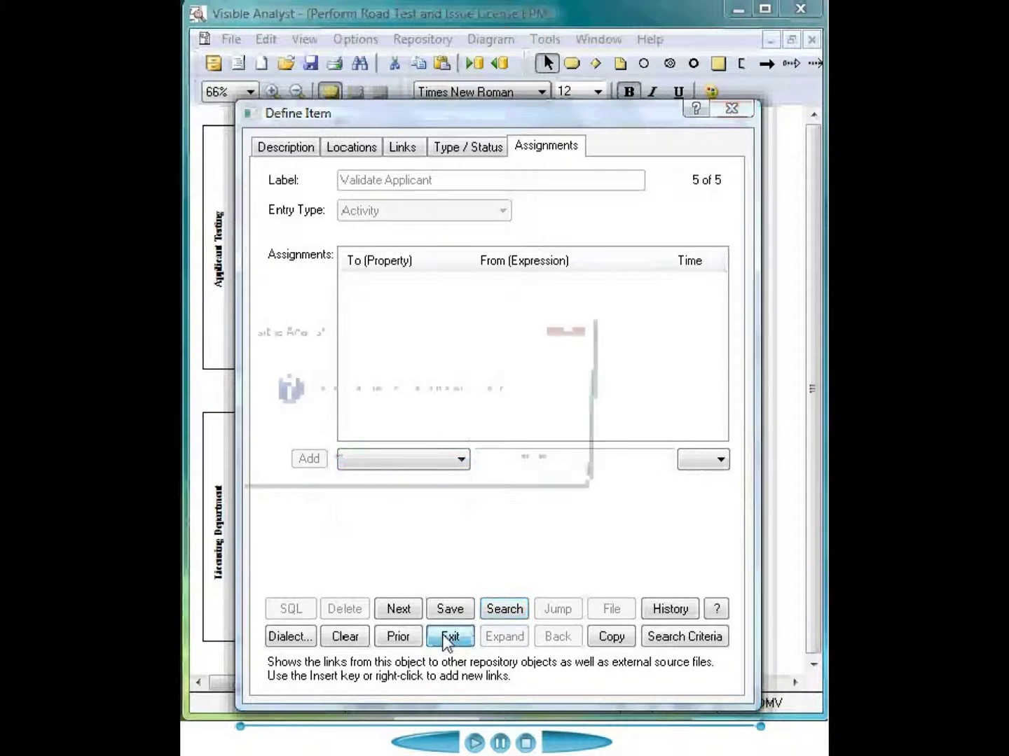
click(439, 468)
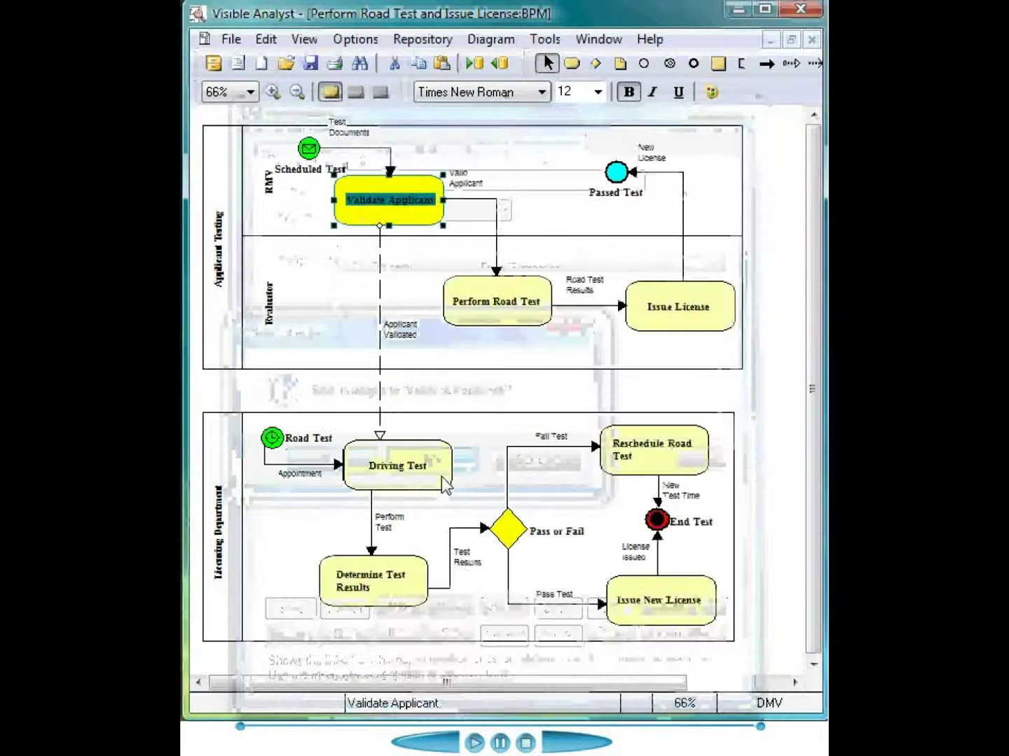
- Set the result of the Passed Test end event to Message and deselect the event
right_click(614, 175)
click(623, 210)
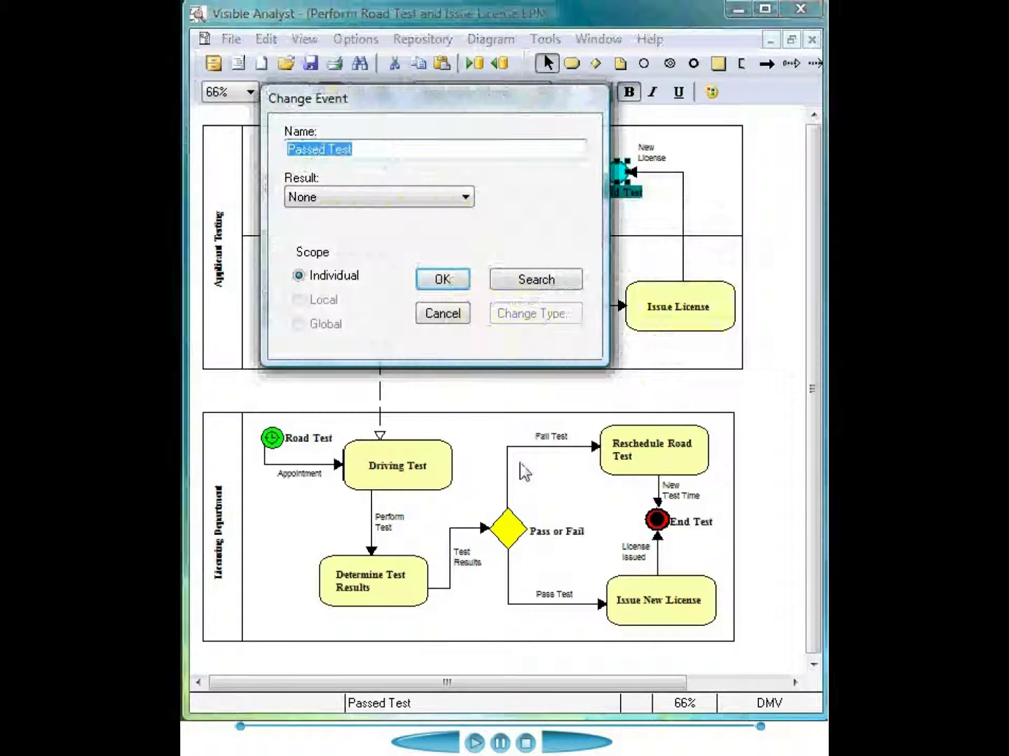
click(466, 199)
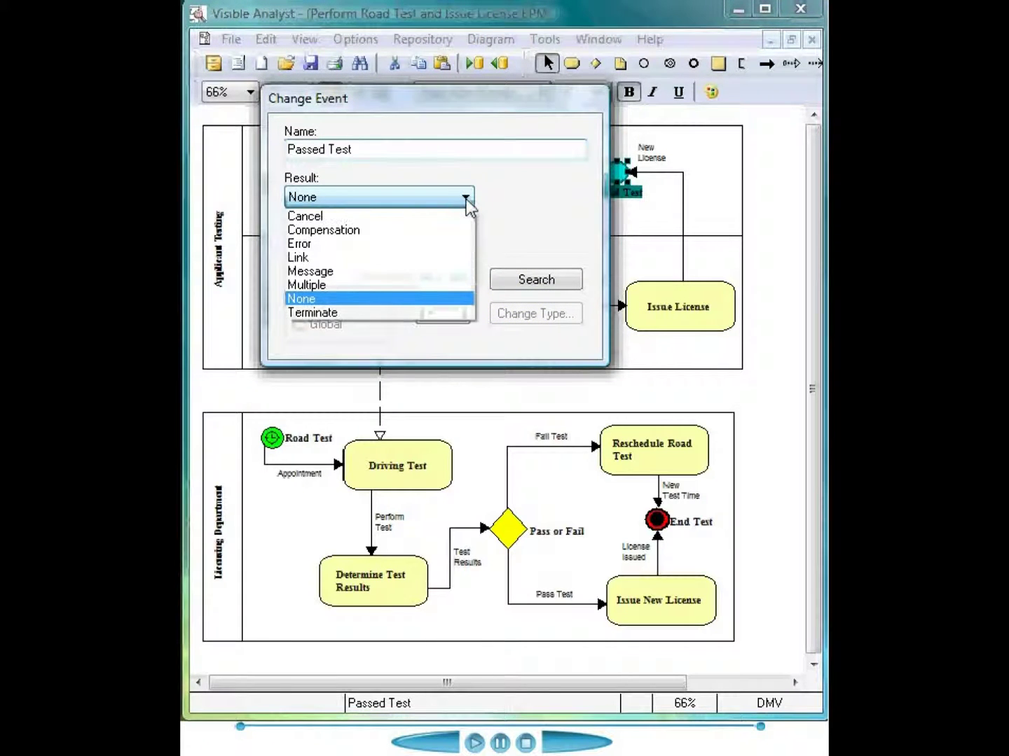
click(439, 277)
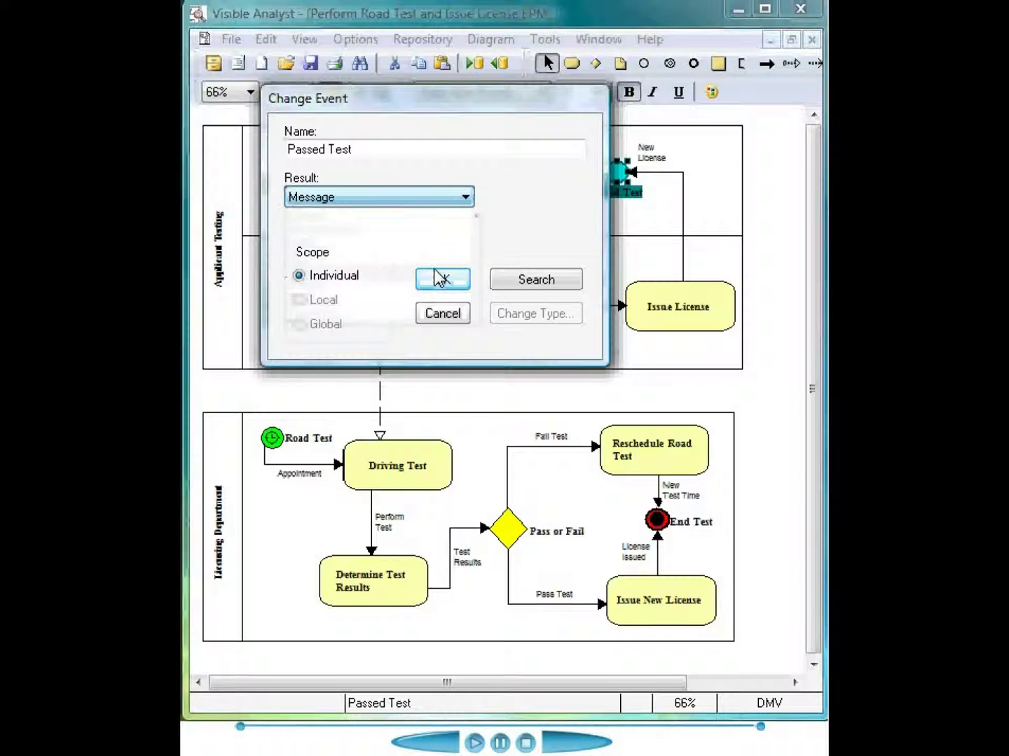
click(447, 282)
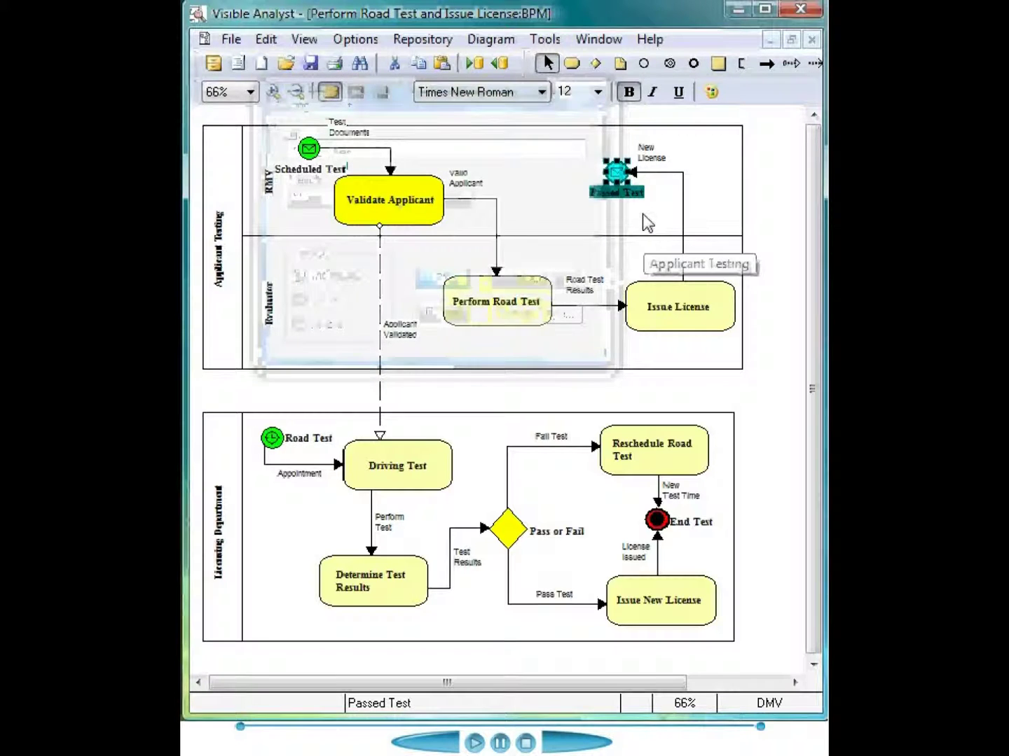
click(764, 195)
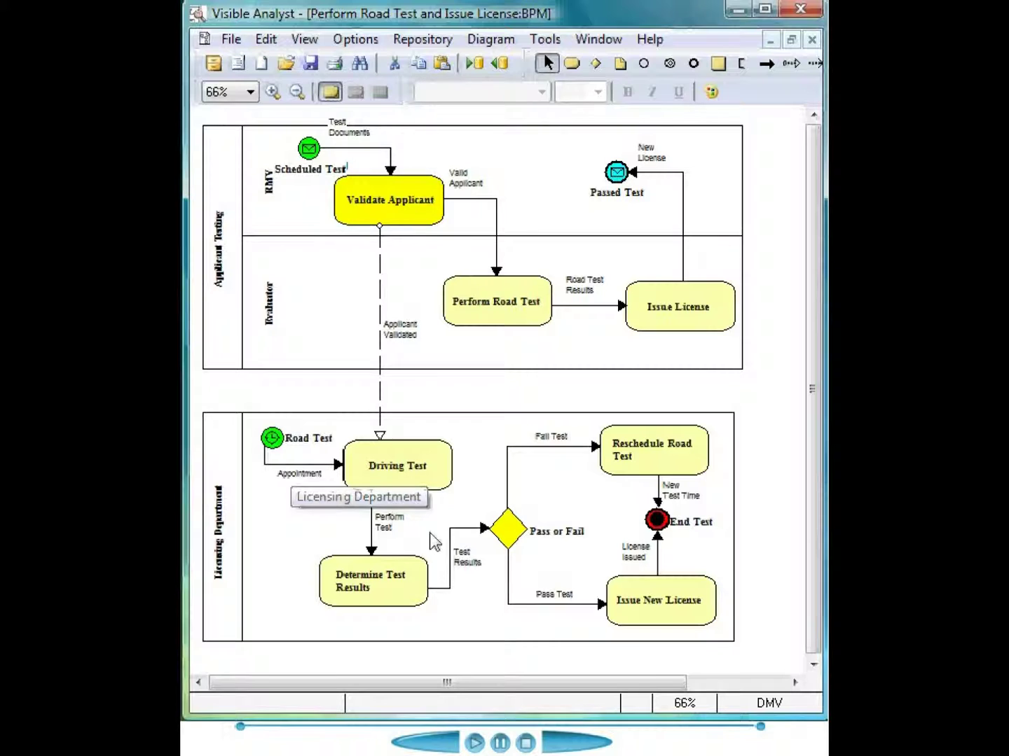
- Review the available gateway types for the Pass or Fail gateway, leaving it without applying any change
right_click(508, 534)
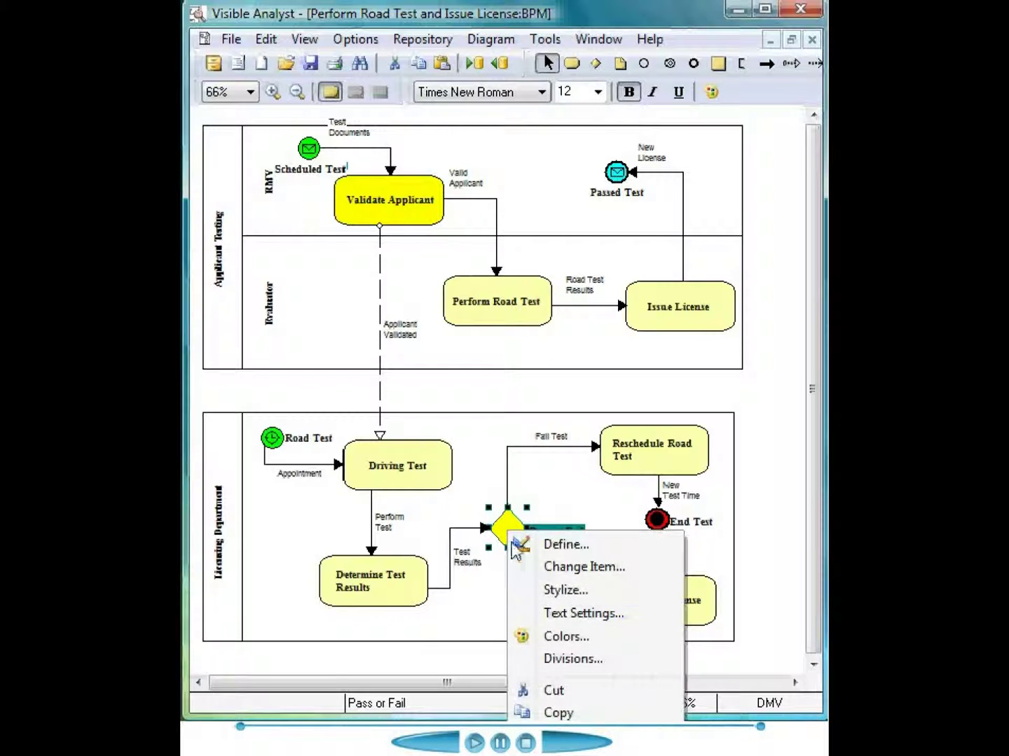
click(560, 568)
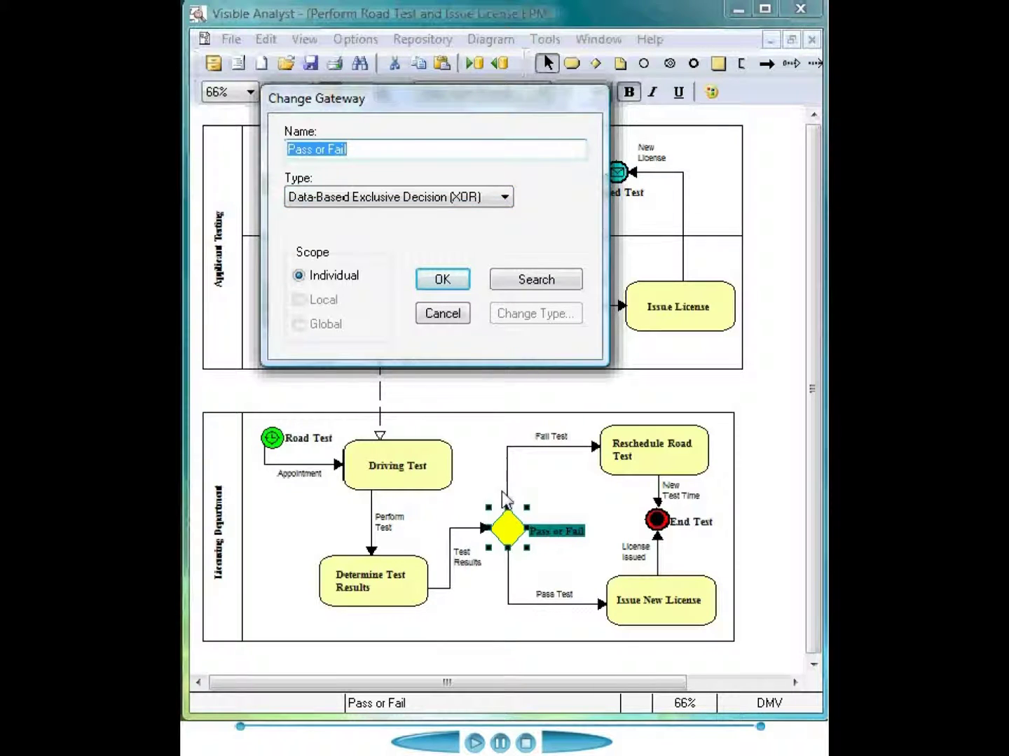
click(505, 197)
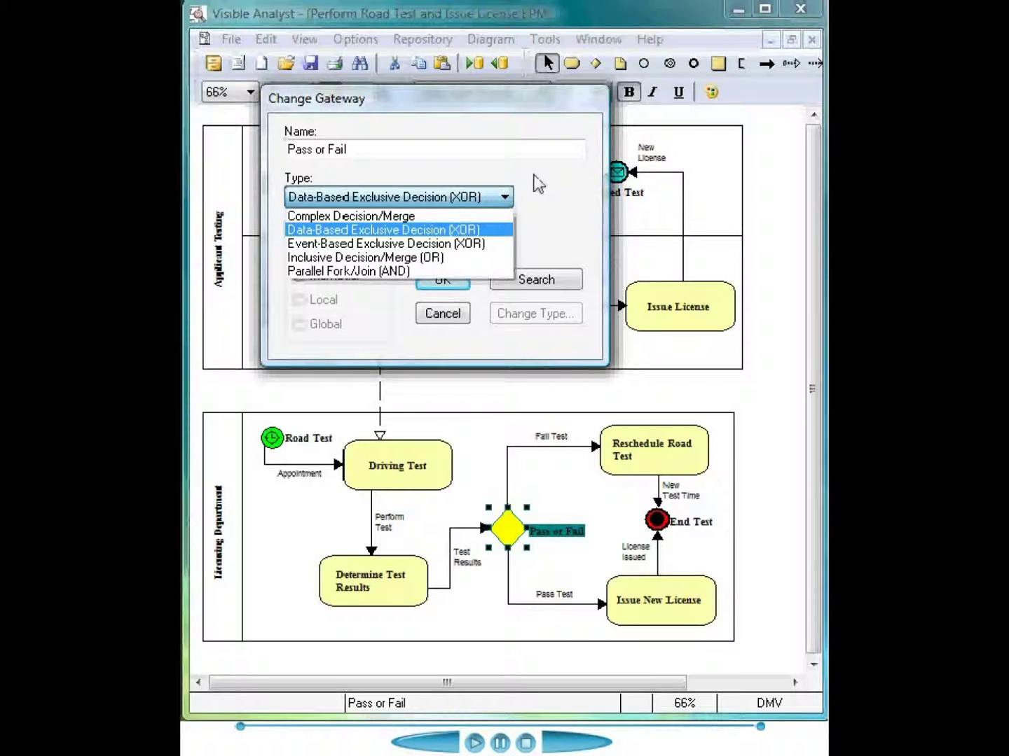
click(535, 194)
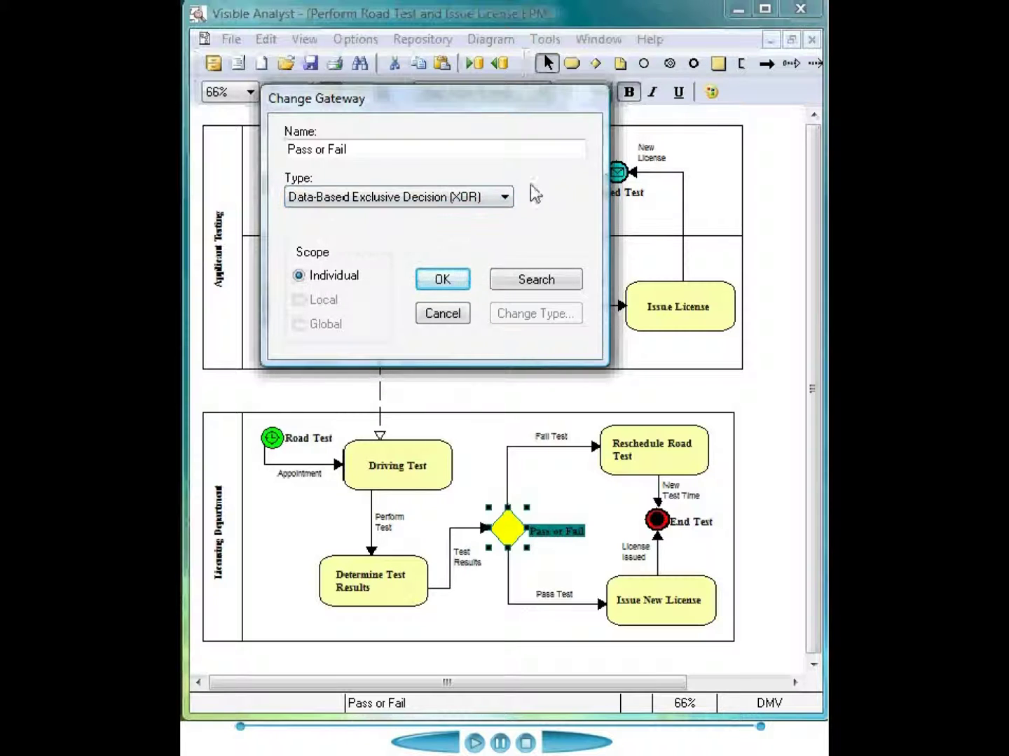
click(443, 316)
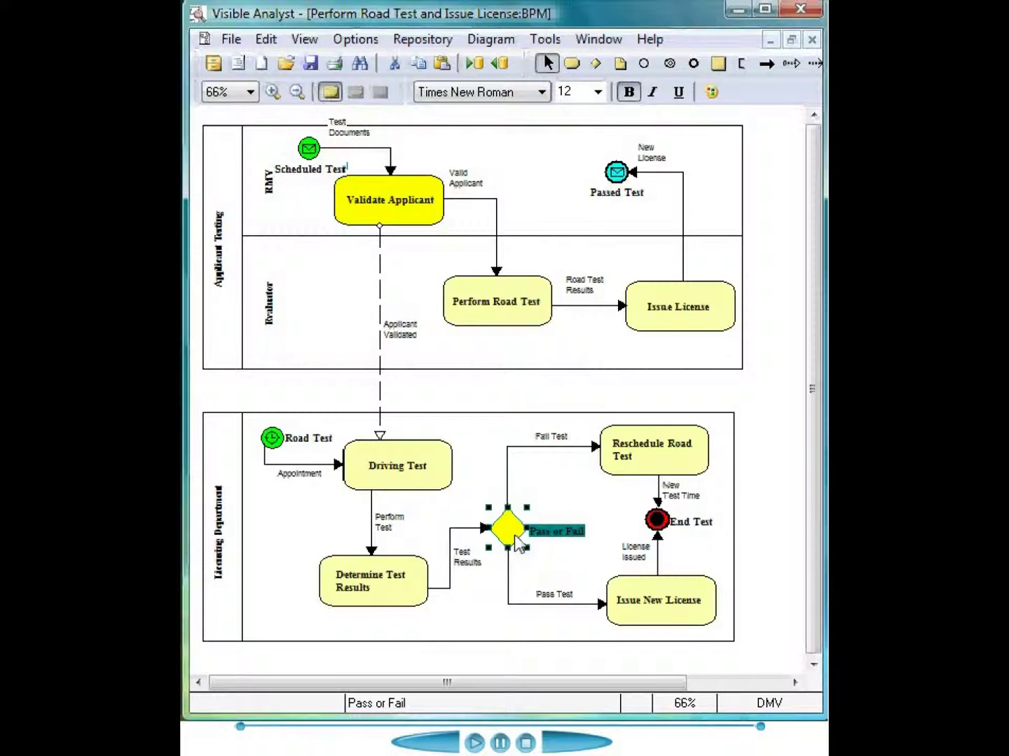
- Review the Pass or Fail gateway's conditions, links and locations in its definition and exit without saving
double_click(518, 543)
click(459, 147)
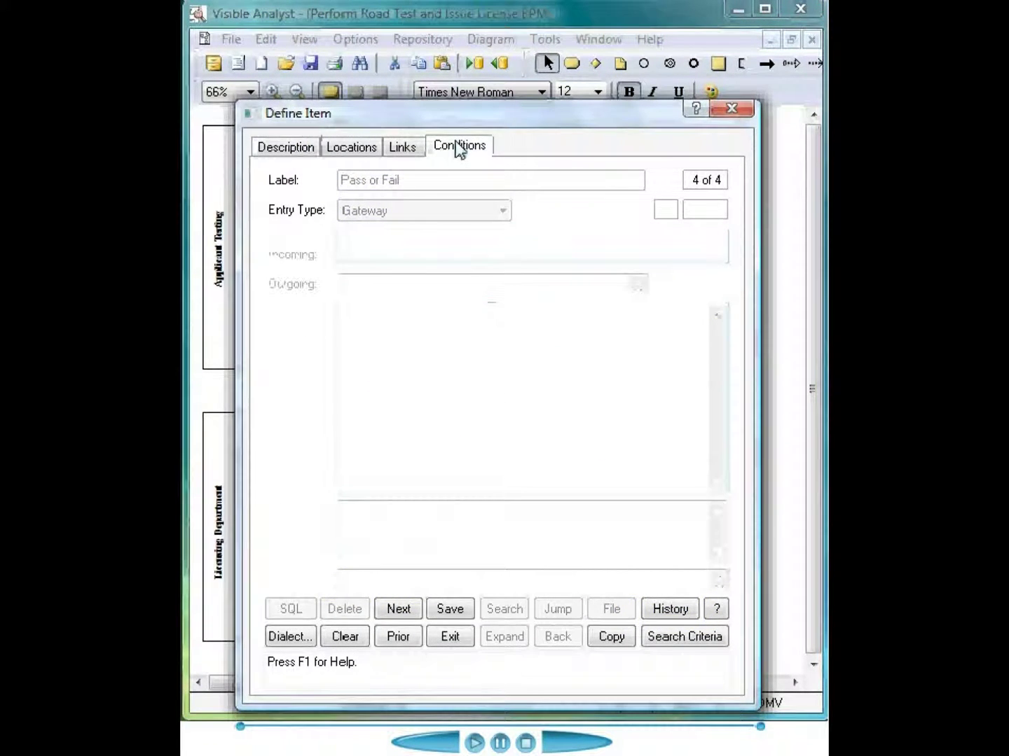
click(403, 147)
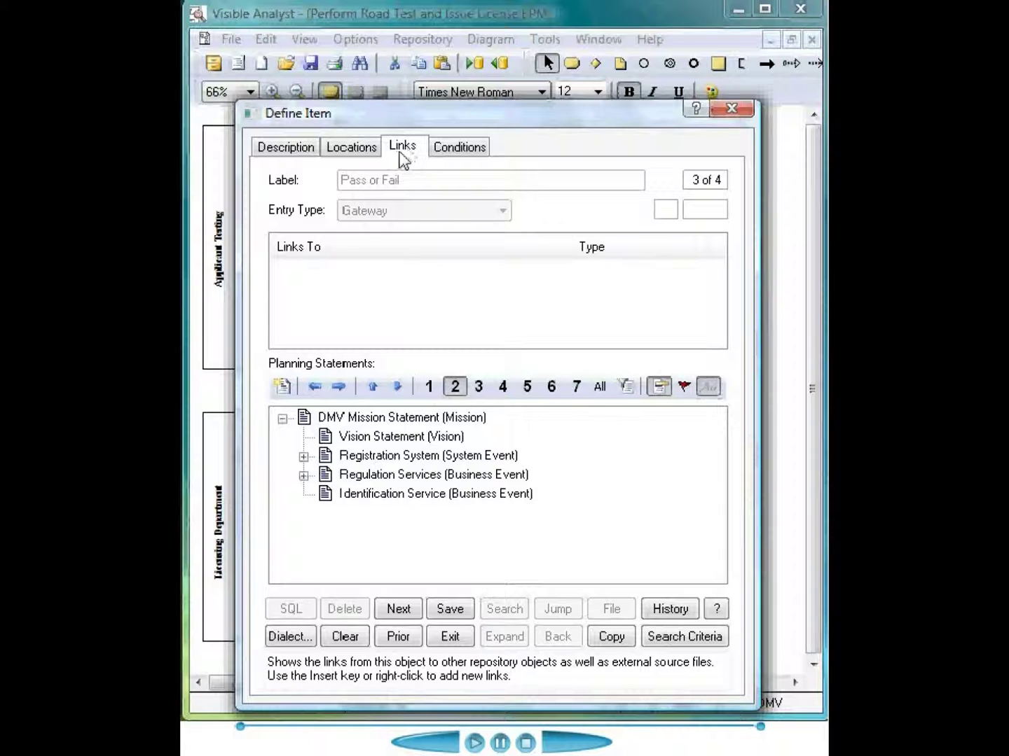
click(357, 147)
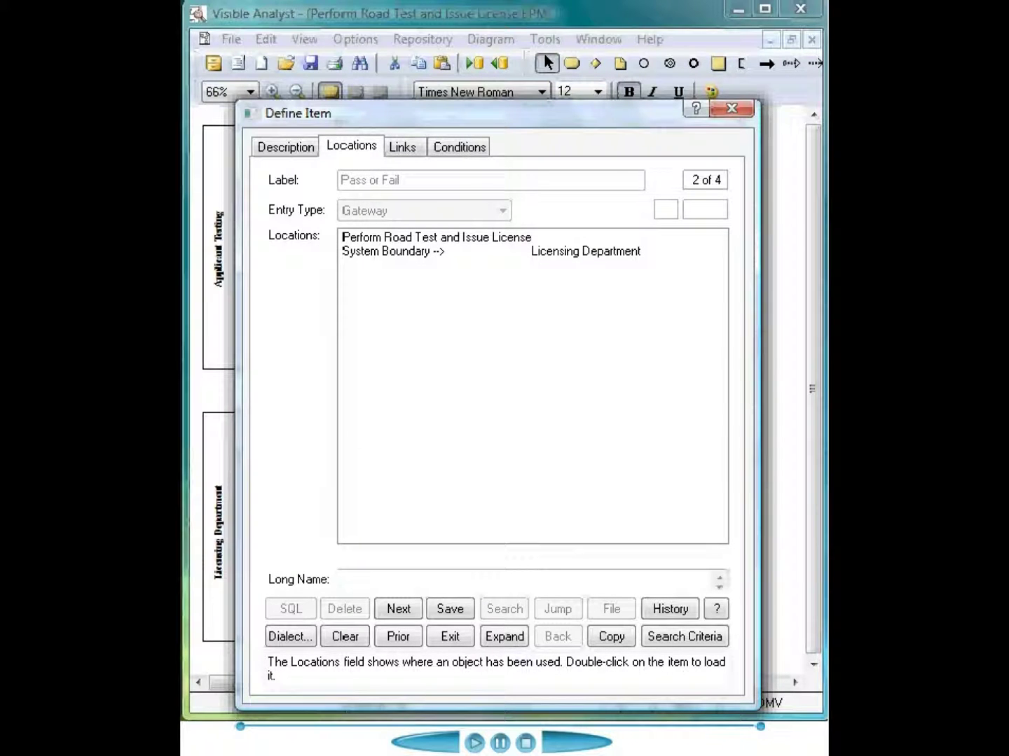
click(449, 637)
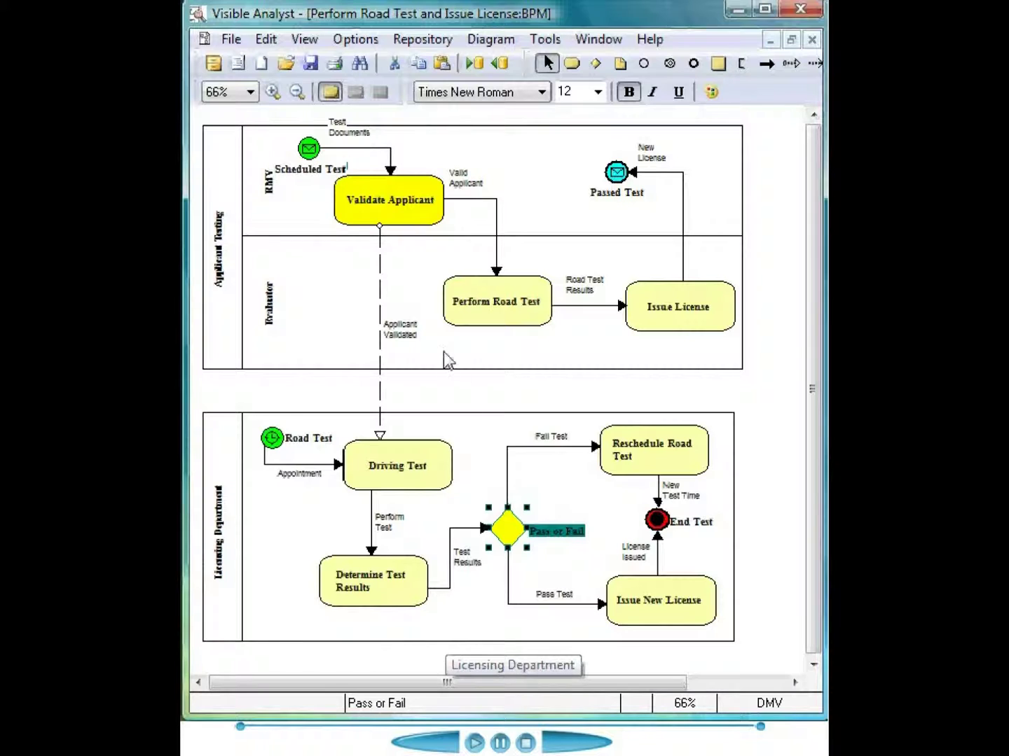
- Explode the Validate Applicant activity into a new nested Business Process Model diagram
right_click(410, 207)
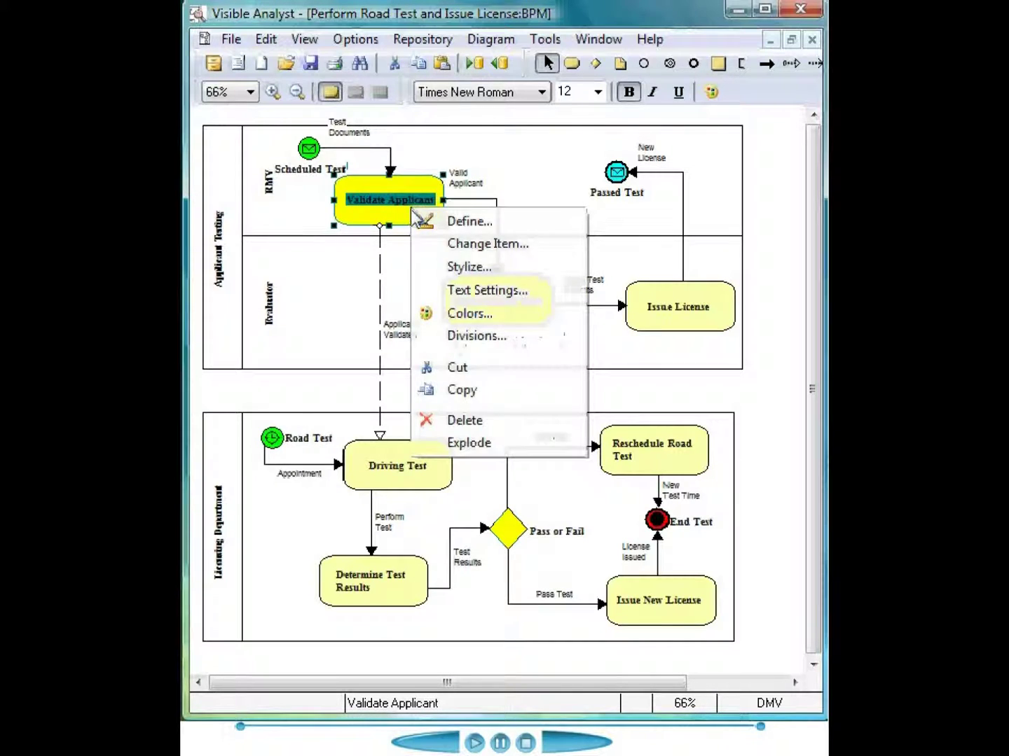
click(541, 448)
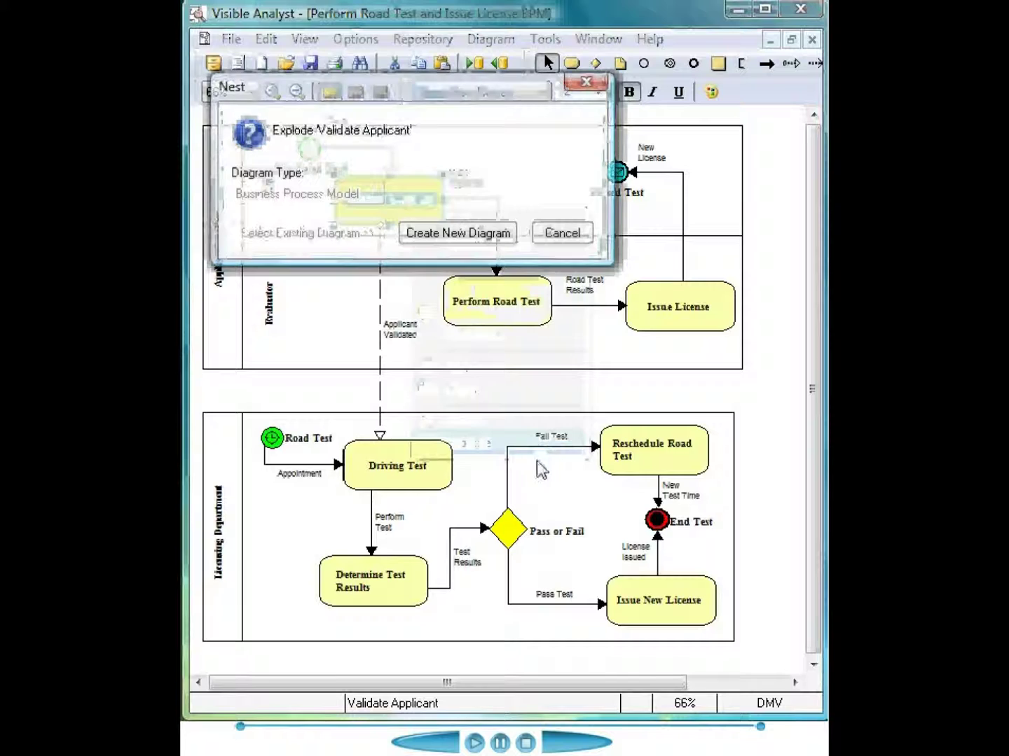
click(428, 235)
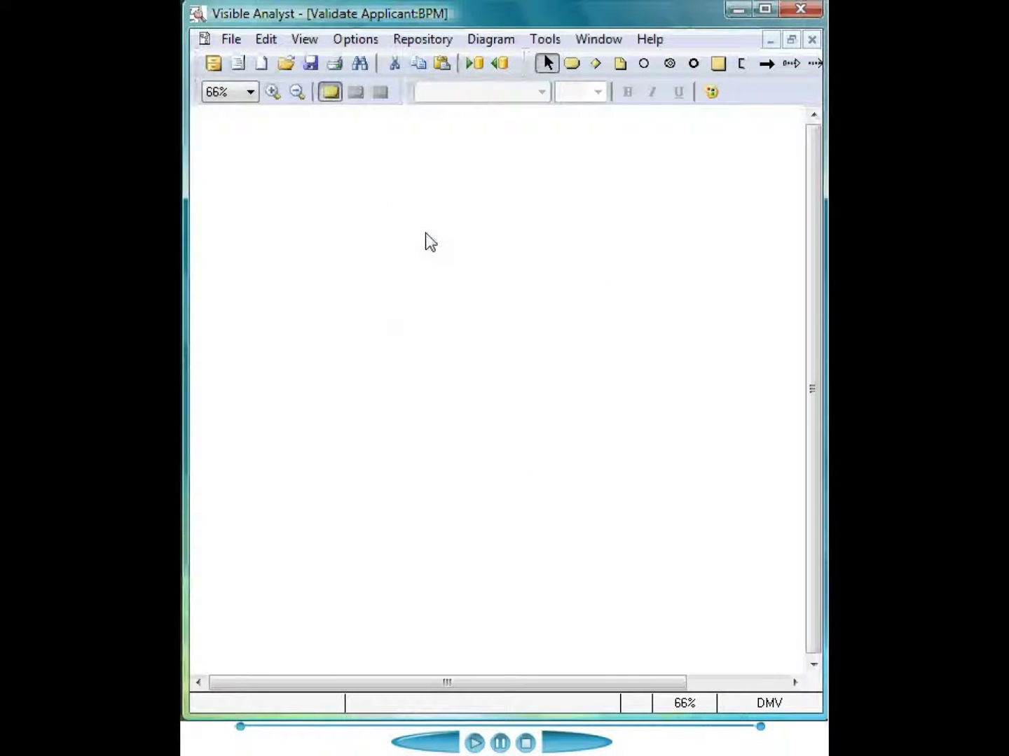
- Save the nested diagram as Validate Applicant, accepting that the related parent diagram is saved too
click(313, 64)
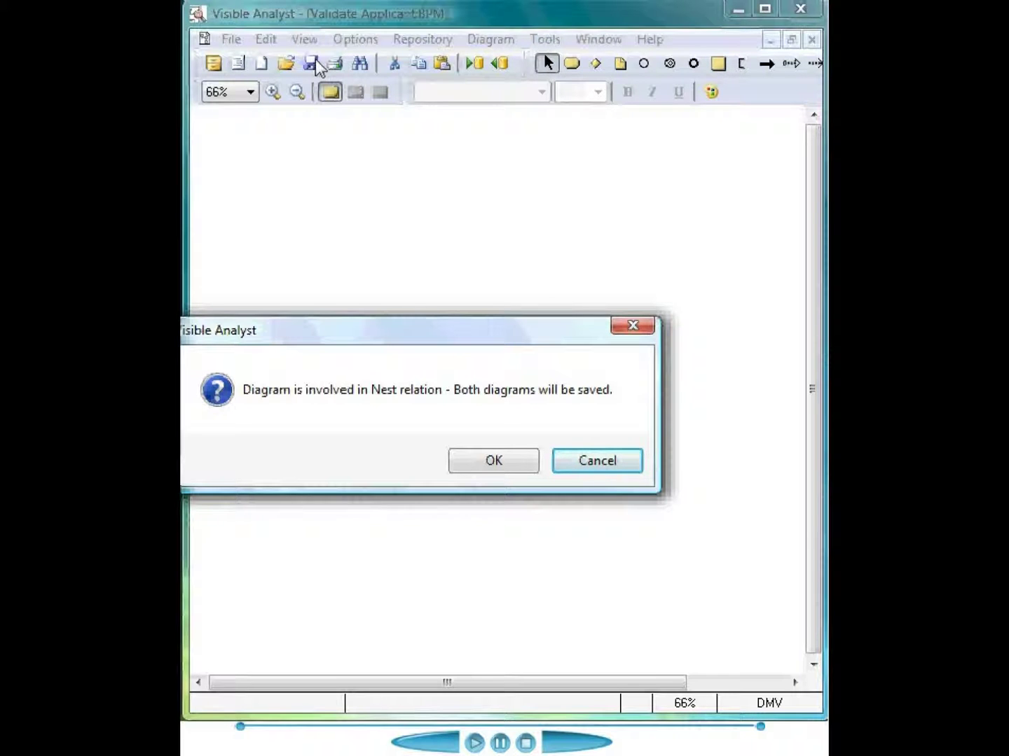
click(496, 465)
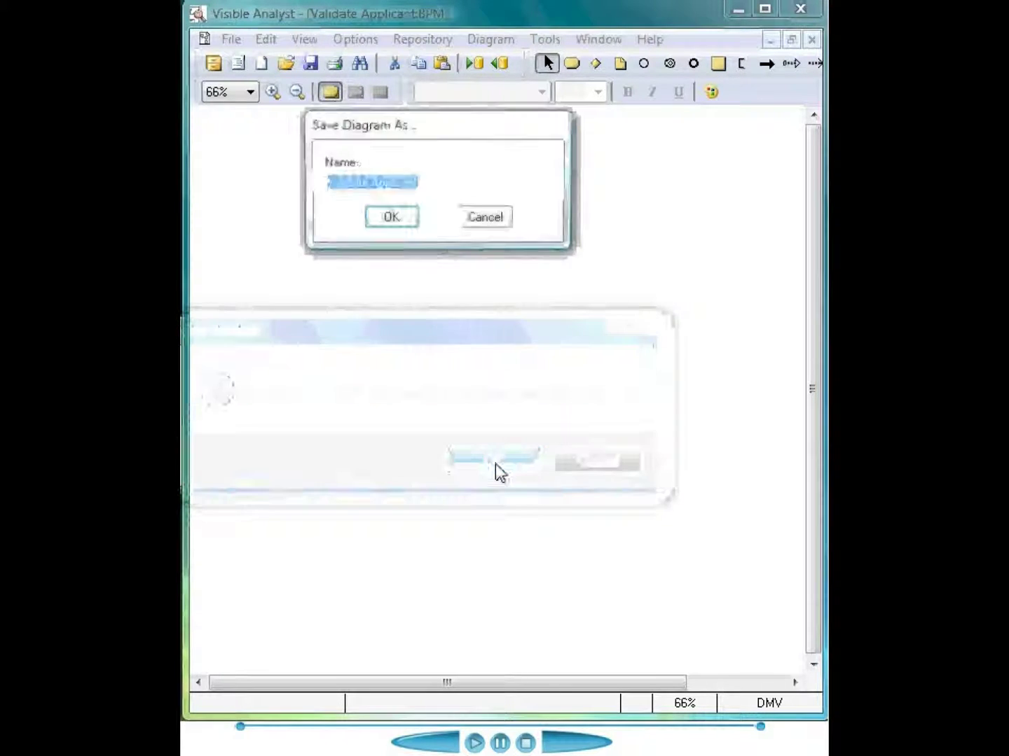
click(374, 218)
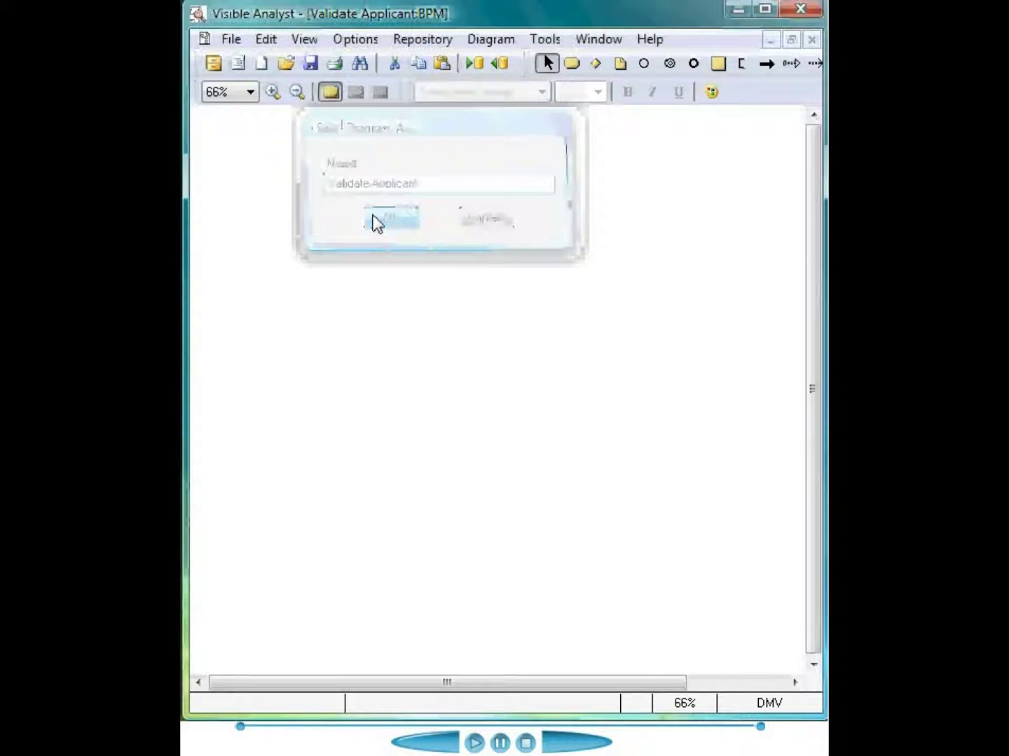
- Return from the nested diagram to its parent, the Perform Road Test and Issue License diagram, and deselect the activity
right_click(464, 172)
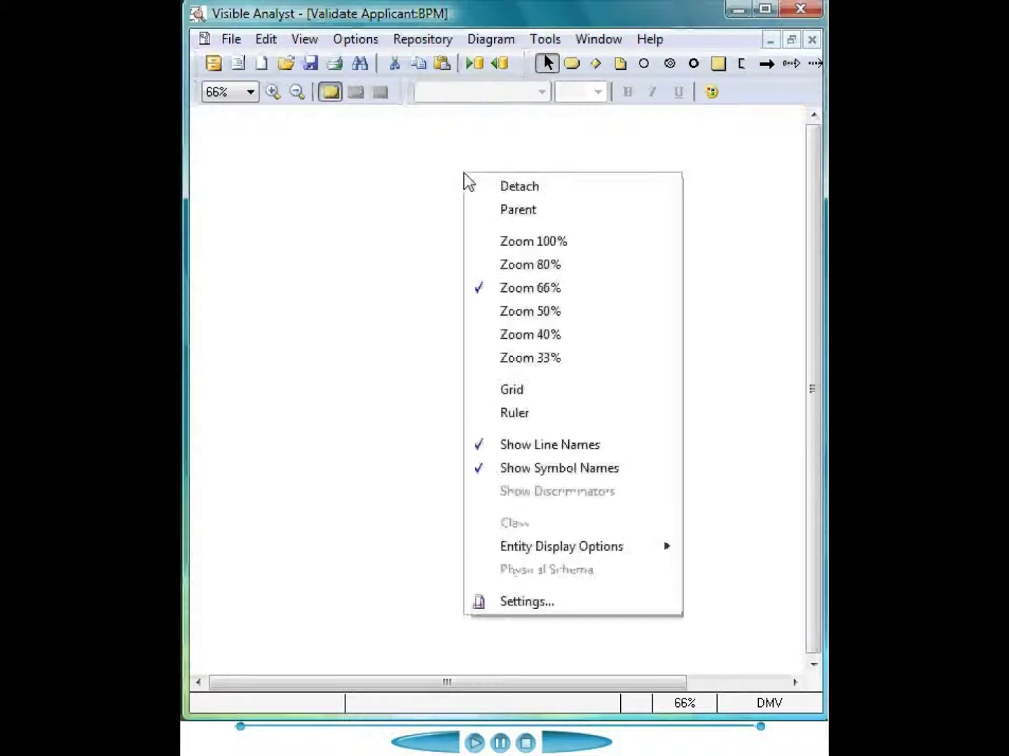
click(518, 209)
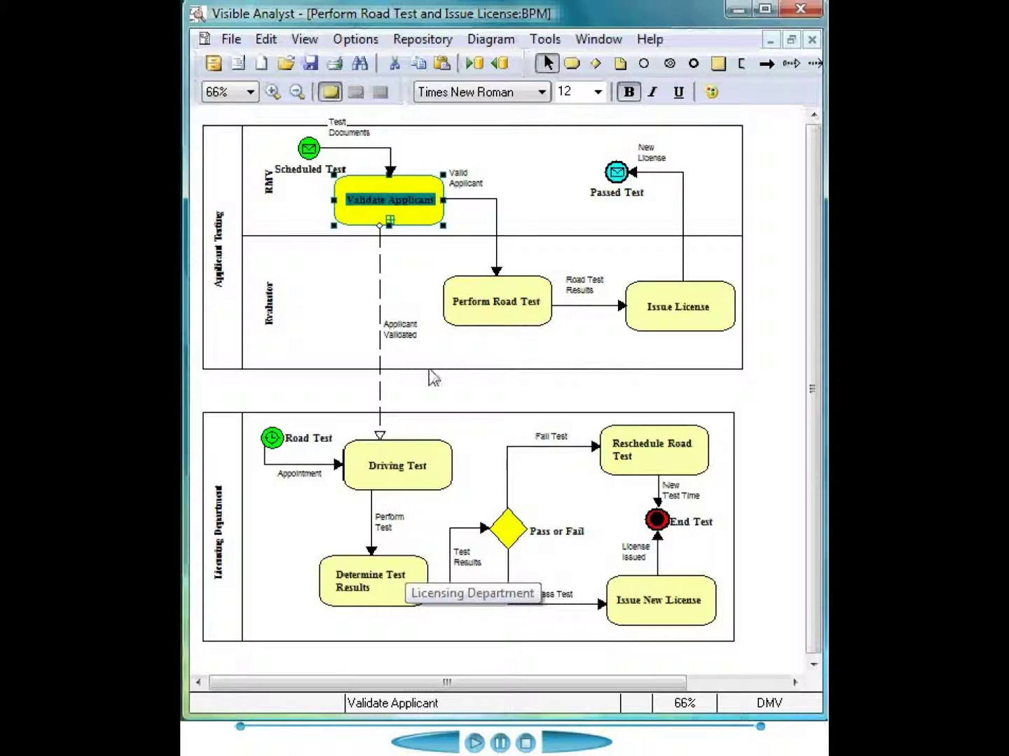
click(781, 284)
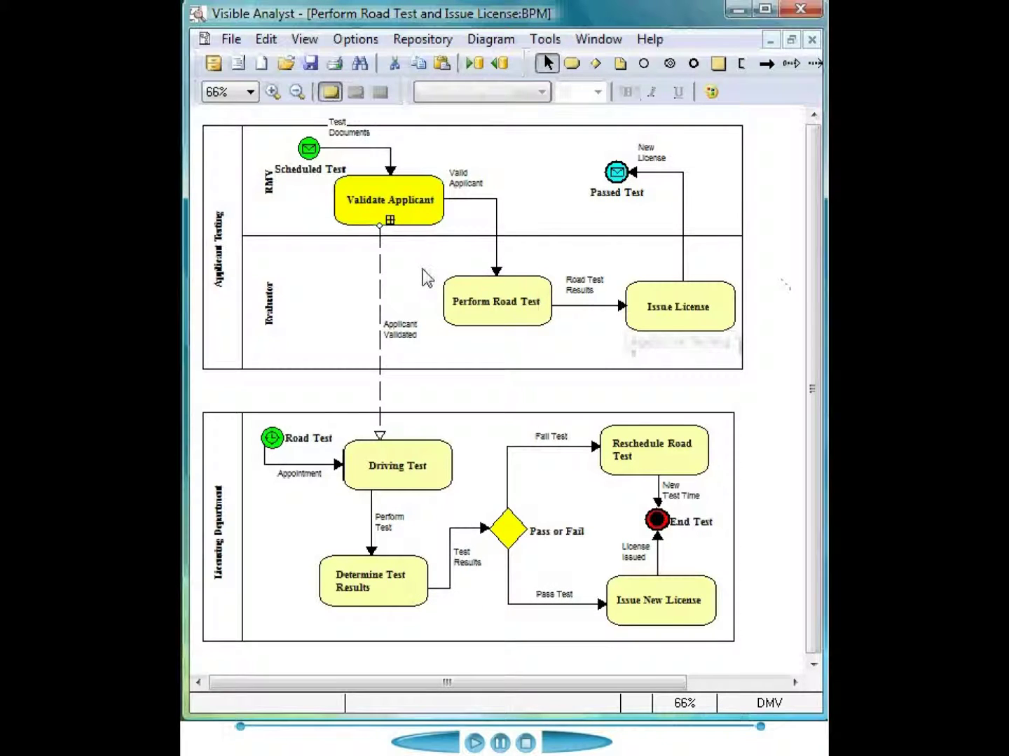